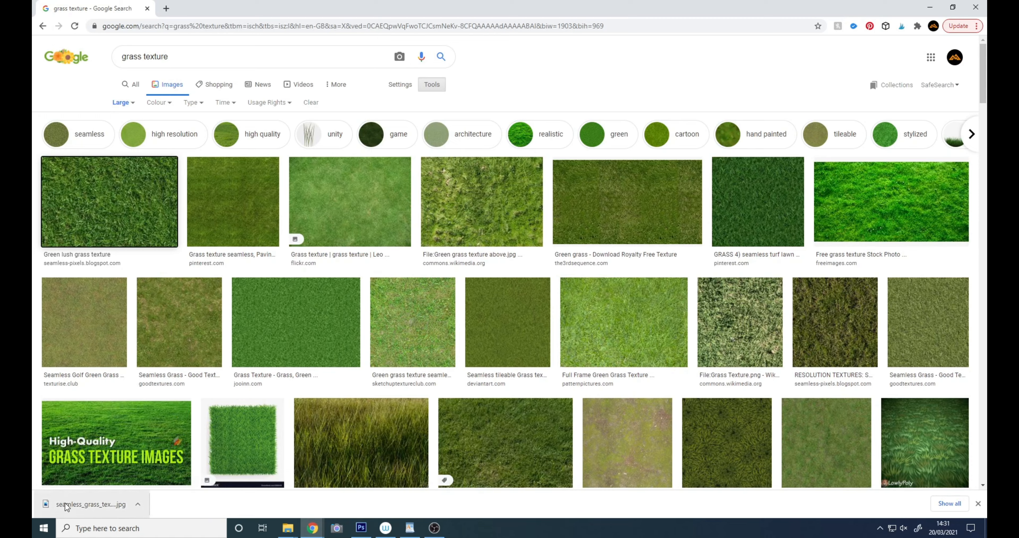
Step: Place the downloaded seamless grass texture image from the browser into the open Photoshop document
{"action": "left_click_drag", "start_coordinate": [79, 504], "coordinate": [445, 289]}
{"action": "key", "text": "Return"}
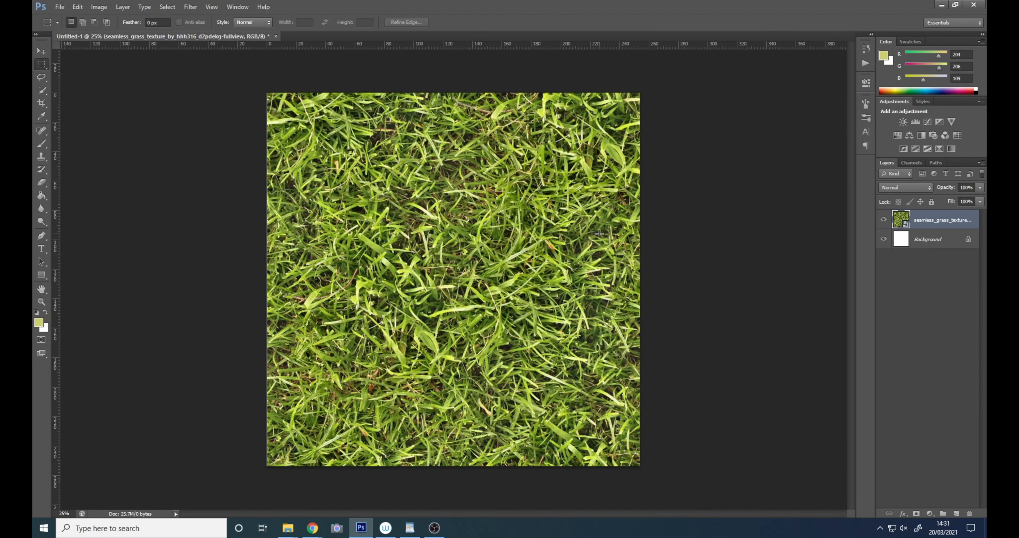
{"action": "scroll", "coordinate": [465, 292], "scroll_direction": "up", "scroll_amount": 5}
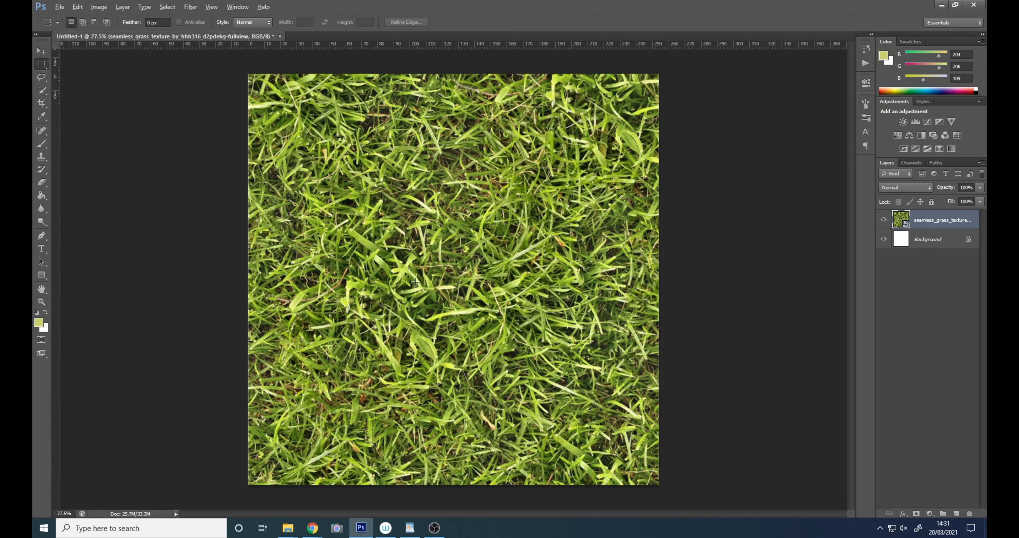
{"action": "scroll", "coordinate": [417, 272], "scroll_direction": "down", "scroll_amount": 3}
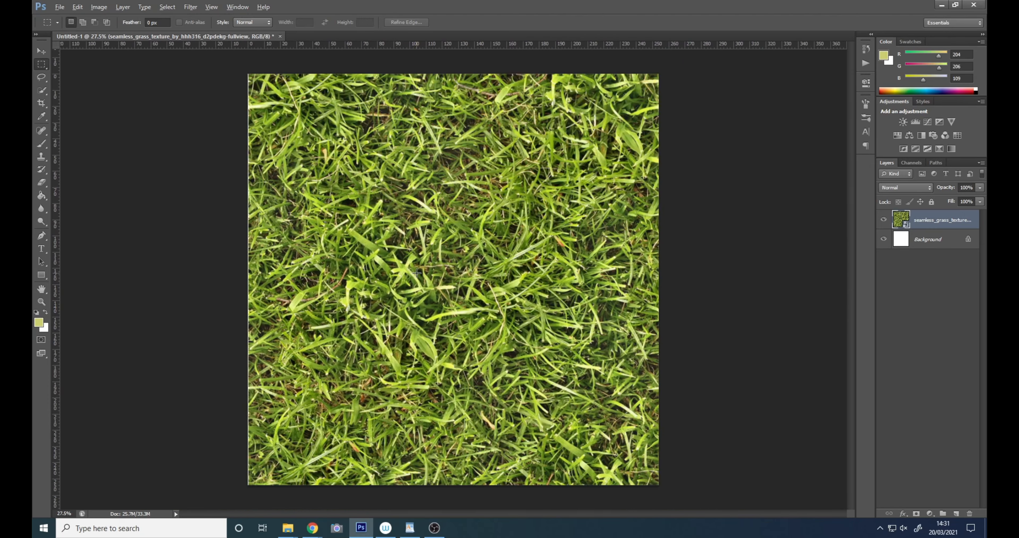
Step: Create a text box covering most of the canvas over the grass and enter the word "Grass"
{"action": "key", "text": "alt"}
{"action": "left_click", "coordinate": [46, 247]}
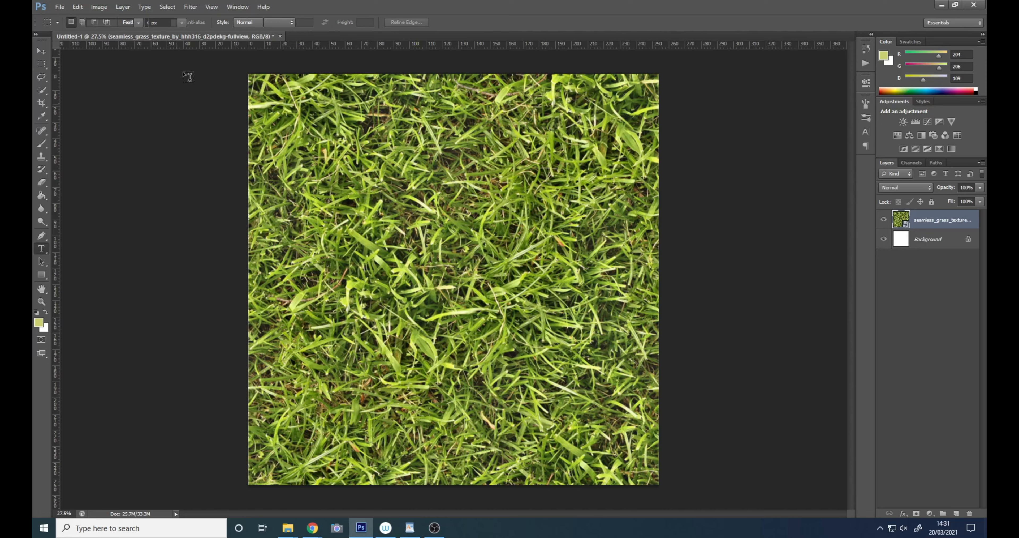
{"action": "left_click_drag", "start_coordinate": [270, 106], "coordinate": [635, 446]}
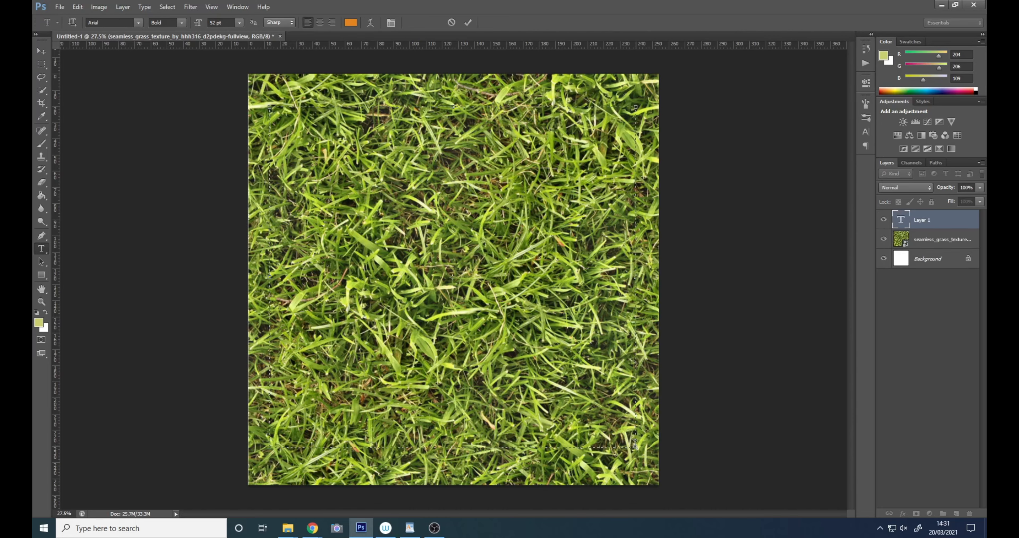
{"action": "type", "text": "Grass"}
Step: Centre-align the whole "Grass" text and set its colour to white (ffffff)
{"action": "key", "text": "ctrl+a"}
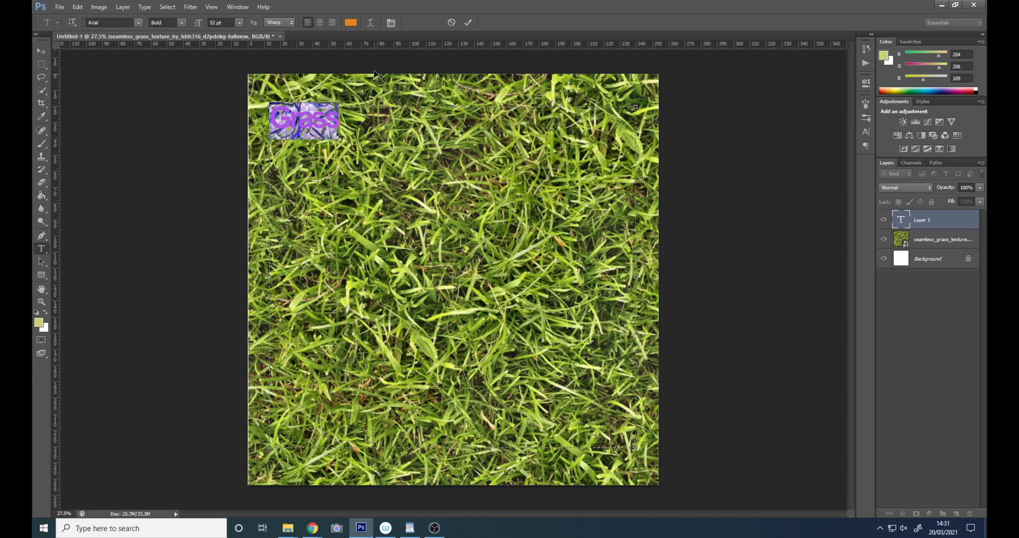
{"action": "left_click", "coordinate": [320, 22]}
{"action": "left_click", "coordinate": [350, 22]}
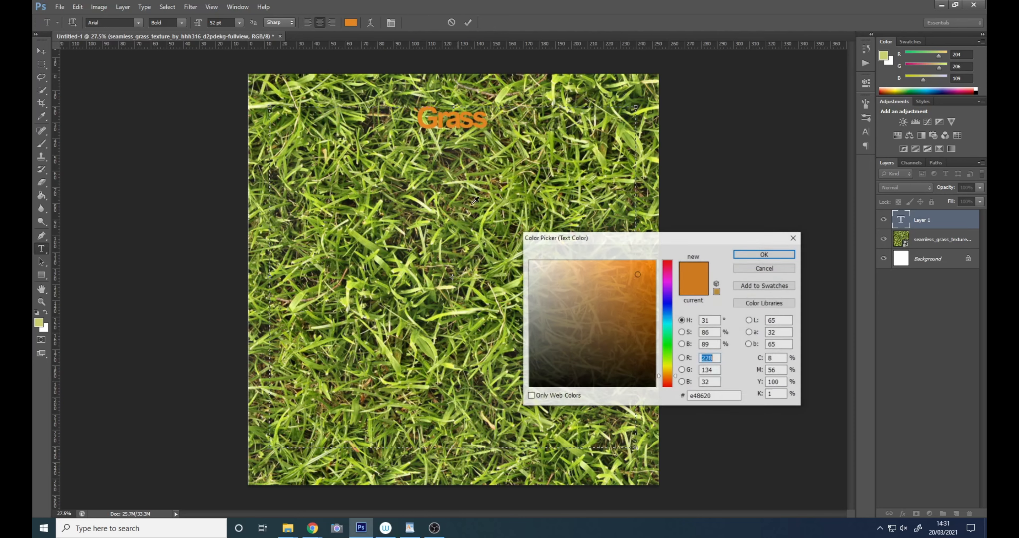
{"action": "left_click_drag", "start_coordinate": [594, 318], "coordinate": [530, 387]}
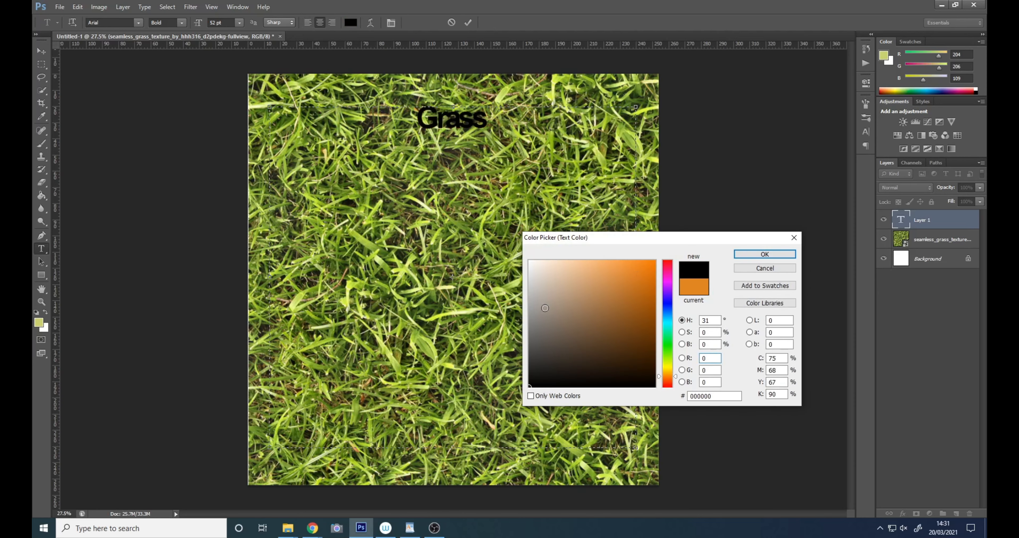
{"action": "left_click_drag", "start_coordinate": [546, 308], "coordinate": [485, 234]}
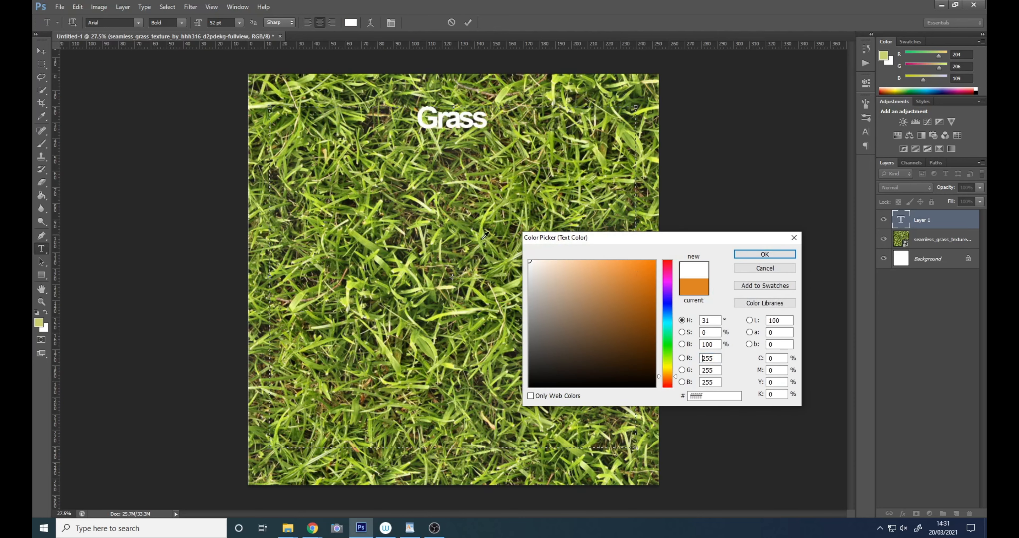
{"action": "left_click", "coordinate": [753, 255]}
Step: Enlarge the "Grass" text to a font size of 260 pt
{"action": "left_click", "coordinate": [229, 22]}
{"action": "key", "text": "Up"}
{"action": "key", "text": "Up"}
{"action": "key", "text": "Up"}
{"action": "key", "text": "Up"}
{"action": "key", "text": "Up"}
{"action": "key", "text": "Up"}
{"action": "key", "text": "Up"}
{"action": "key", "text": "Up"}
{"action": "key", "text": "Up"}
{"action": "key", "text": "Up"}
{"action": "key", "text": "Up"}
{"action": "key", "text": "Up"}
{"action": "key", "text": "Up"}
{"action": "key", "text": "Up"}
{"action": "key", "text": "Up"}
{"action": "key", "text": "Up"}
{"action": "key", "text": "Up"}
{"action": "key", "text": "Up"}
{"action": "key", "text": "Up"}
{"action": "key", "text": "Up"}
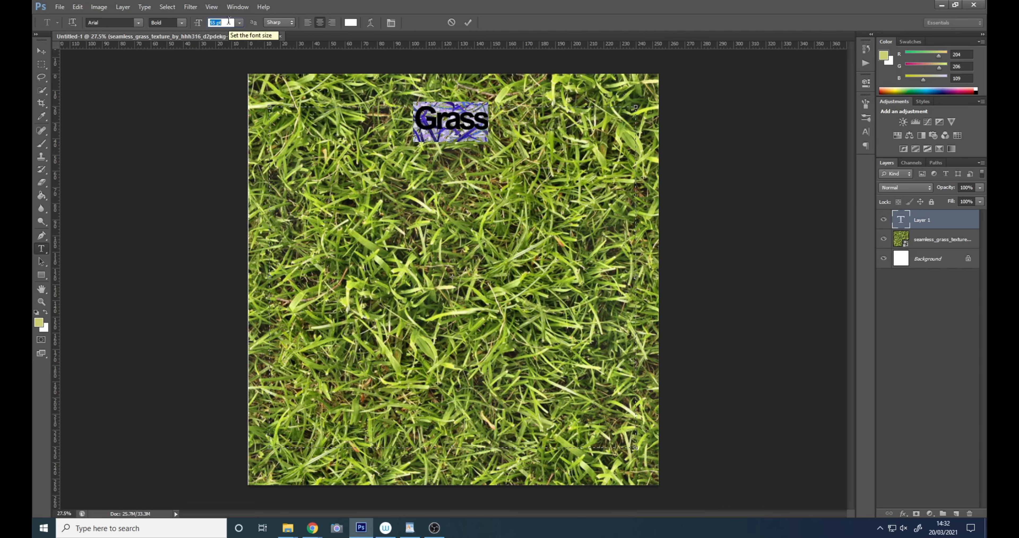
{"action": "key", "text": "Up"}
{"action": "key", "text": "Up"}
{"action": "key", "text": "Up"}
{"action": "key", "text": "Up"}
{"action": "key", "text": "Up"}
{"action": "key", "text": "Up"}
{"action": "key", "text": "Up"}
{"action": "key", "text": "Up"}
{"action": "key", "text": "Up"}
{"action": "key", "text": "Up"}
{"action": "key", "text": "Up"}
{"action": "key", "text": "Up"}
{"action": "key", "text": "Up"}
{"action": "key", "text": "Up"}
{"action": "key", "text": "Up"}
{"action": "key", "text": "Up"}
{"action": "key", "text": "Up"}
{"action": "key", "text": "Up"}
{"action": "key", "text": "Up"}
{"action": "key", "text": "Up"}
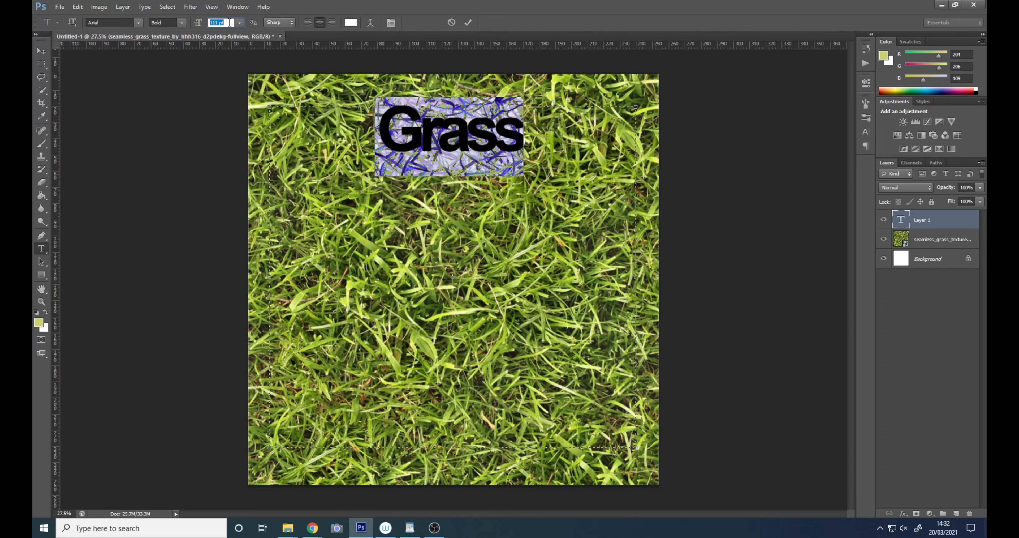
{"action": "key", "text": "Up"}
{"action": "key", "text": "Up"}
{"action": "key", "text": "Up"}
{"action": "key", "text": "Up"}
{"action": "key", "text": "Up"}
{"action": "key", "text": "Up"}
{"action": "key", "text": "Up"}
{"action": "key", "text": "Up"}
{"action": "key", "text": "Up"}
{"action": "key", "text": "Up"}
{"action": "key", "text": "Up"}
{"action": "key", "text": "Up"}
{"action": "key", "text": "Up"}
{"action": "key", "text": "Up"}
{"action": "key", "text": "Up"}
{"action": "key", "text": "Up"}
{"action": "key", "text": "Up"}
{"action": "key", "text": "Up"}
{"action": "key", "text": "Up"}
{"action": "key", "text": "Up"}
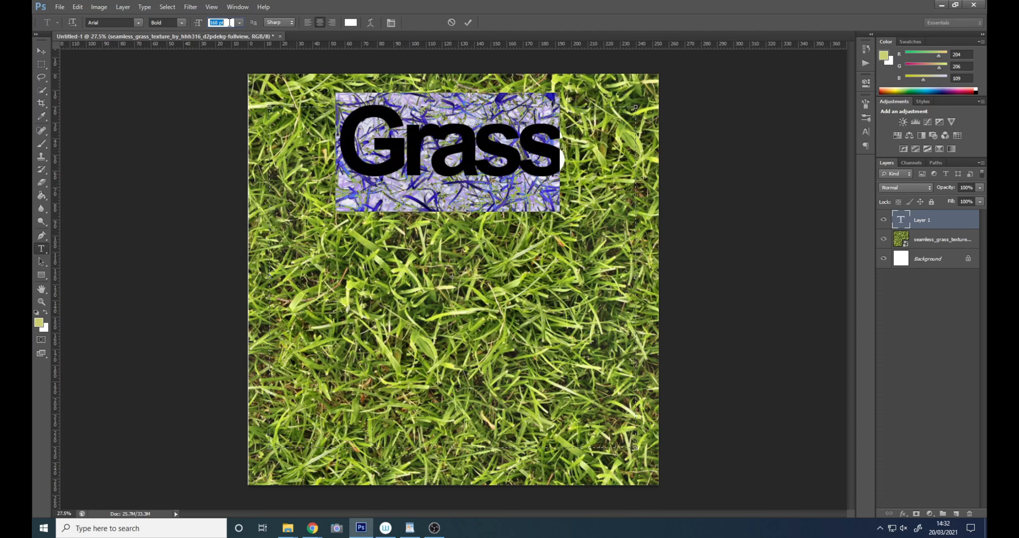
{"action": "key", "text": "Up"}
{"action": "key", "text": "Up"}
{"action": "key", "text": "Up"}
{"action": "key", "text": "Up"}
{"action": "key", "text": "Up"}
{"action": "key", "text": "Up"}
{"action": "key", "text": "Up"}
{"action": "key", "text": "Up"}
{"action": "key", "text": "Up"}
{"action": "key", "text": "Up"}
{"action": "key", "text": "Up"}
{"action": "key", "text": "Up"}
{"action": "key", "text": "Up"}
{"action": "key", "text": "Up"}
{"action": "key", "text": "Up"}
{"action": "key", "text": "Up"}
{"action": "key", "text": "Up"}
{"action": "key", "text": "Up"}
{"action": "key", "text": "Up"}
{"action": "key", "text": "Up"}
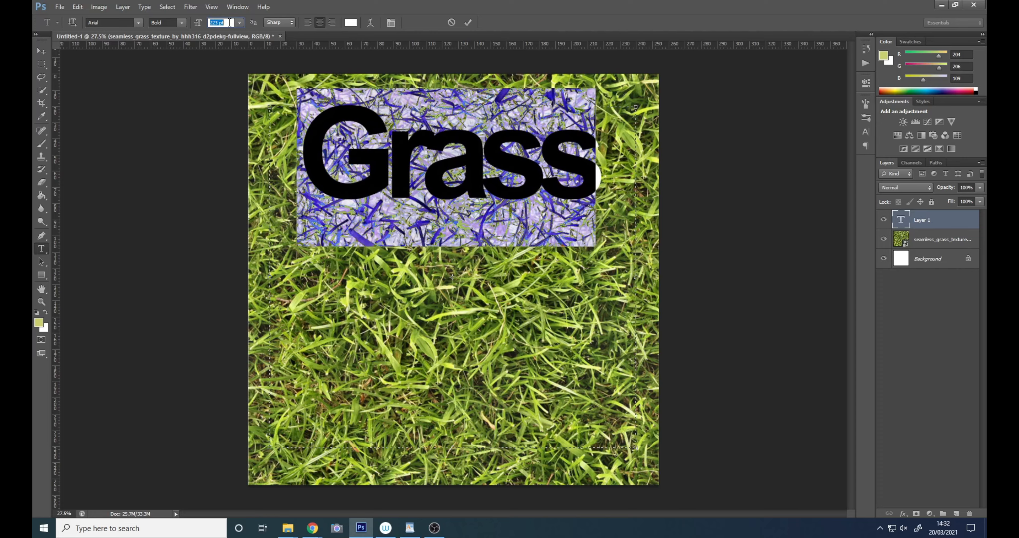
{"action": "key", "text": "Up"}
{"action": "key", "text": "Up"}
{"action": "key", "text": "Up"}
{"action": "key", "text": "Up"}
{"action": "key", "text": "Up"}
{"action": "key", "text": "Up"}
{"action": "key", "text": "Up"}
{"action": "key", "text": "Up"}
{"action": "key", "text": "Up"}
{"action": "key", "text": "Up"}
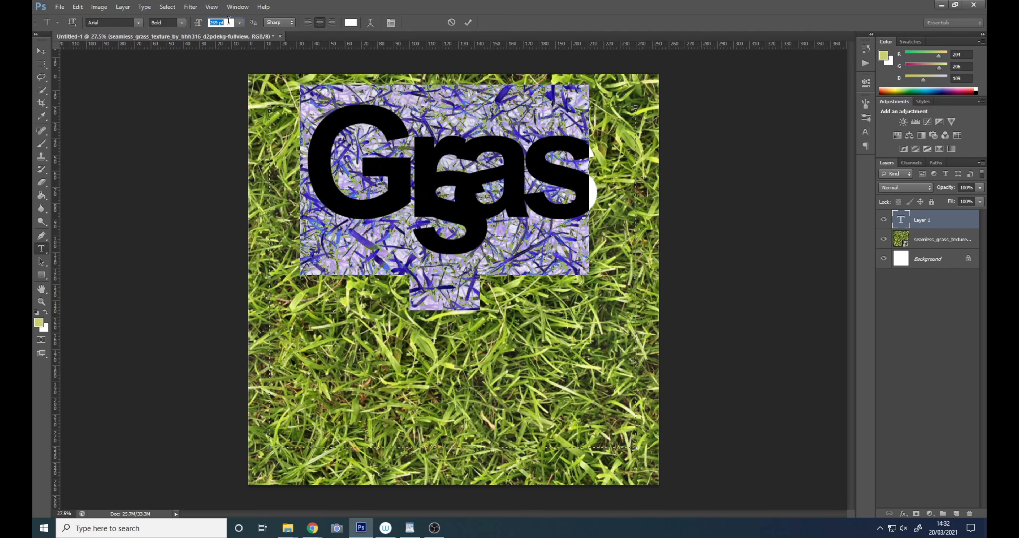
{"action": "key", "text": "Down"}
{"action": "key", "text": "Down"}
{"action": "key", "text": "Down"}
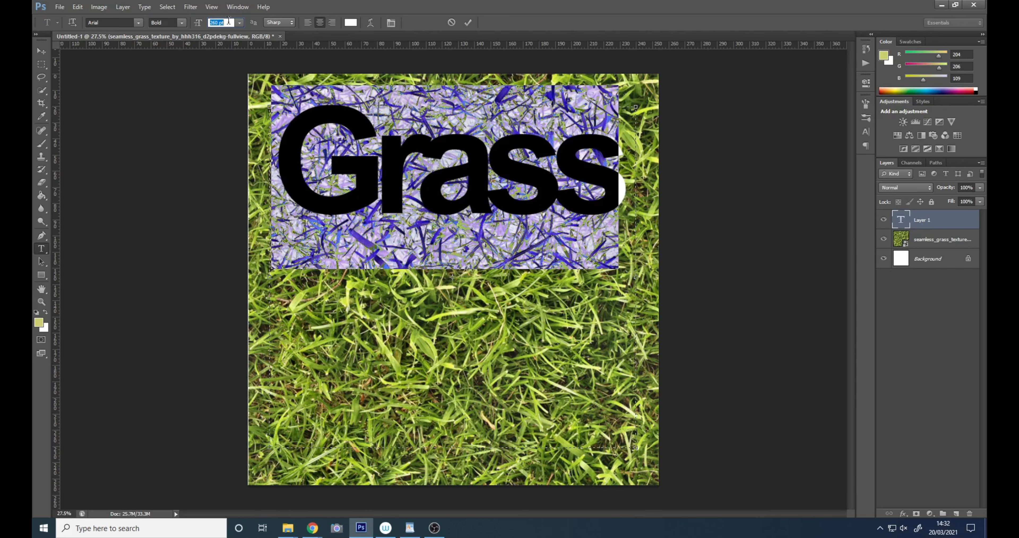
Step: Try decorative fonts on the "Grass" text, including Angel wish and Billion Dreams
{"action": "left_click", "coordinate": [138, 23]}
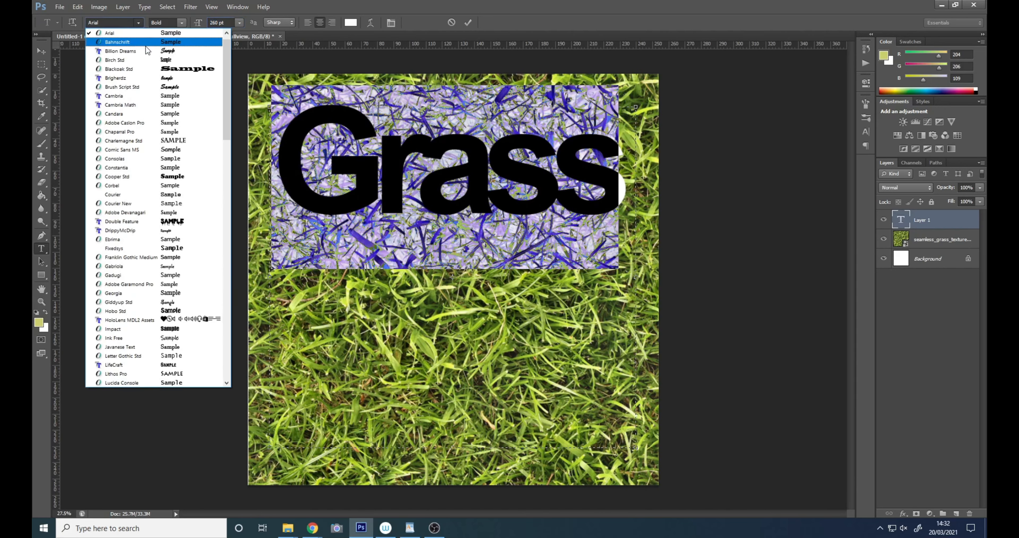
{"action": "scroll", "coordinate": [147, 48], "scroll_direction": "up", "scroll_amount": 1}
{"action": "left_click", "coordinate": [149, 34]}
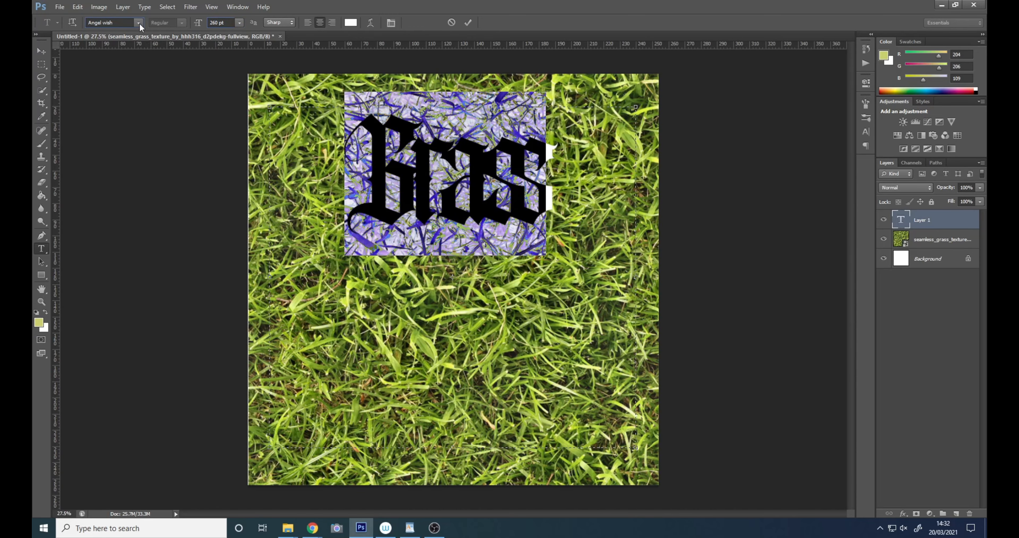
{"action": "key", "text": "Down"}
{"action": "key", "text": "Down"}
{"action": "key", "text": "Down"}
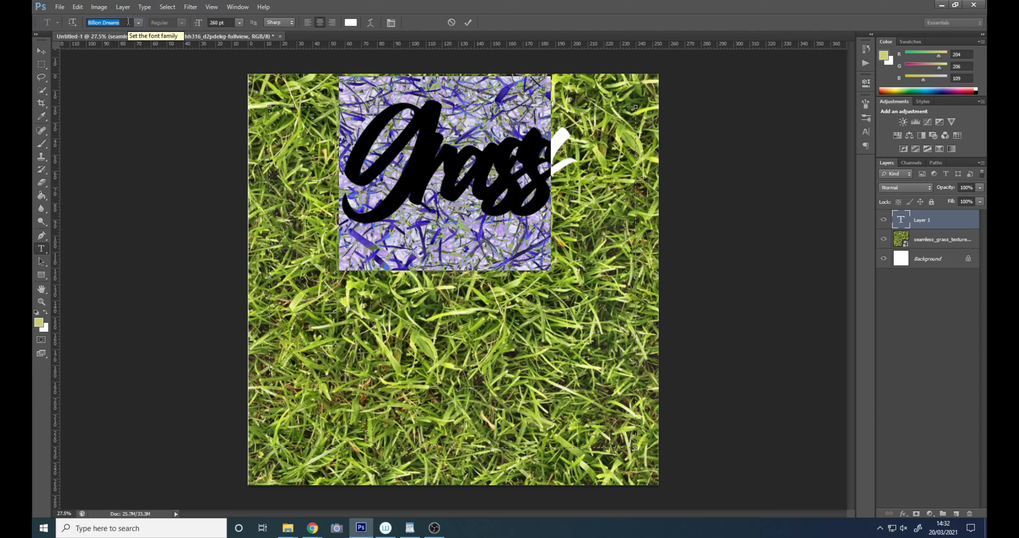
Step: Set the tracking of the "Grass" text to 0
{"action": "left_click", "coordinate": [866, 131]}
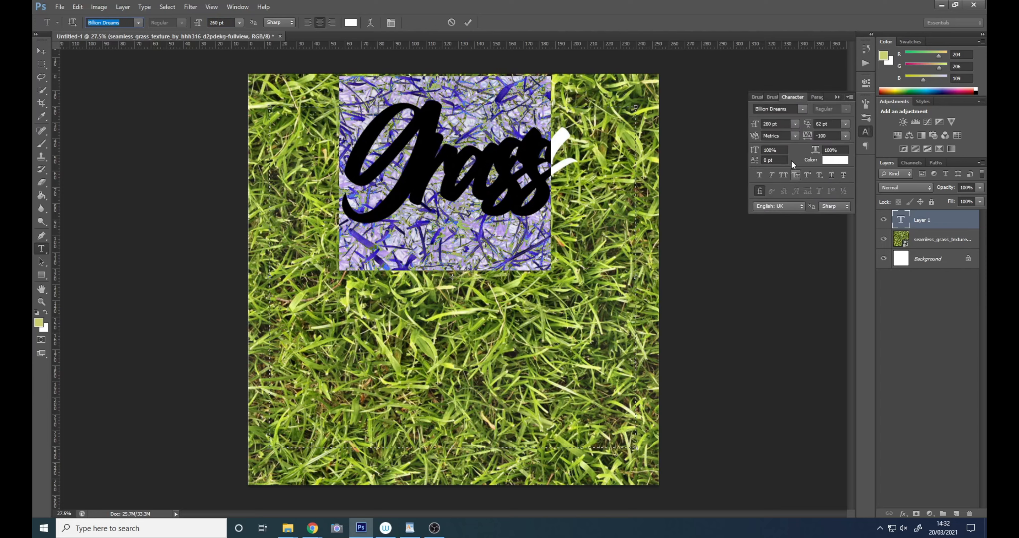
{"action": "left_click", "coordinate": [823, 135]}
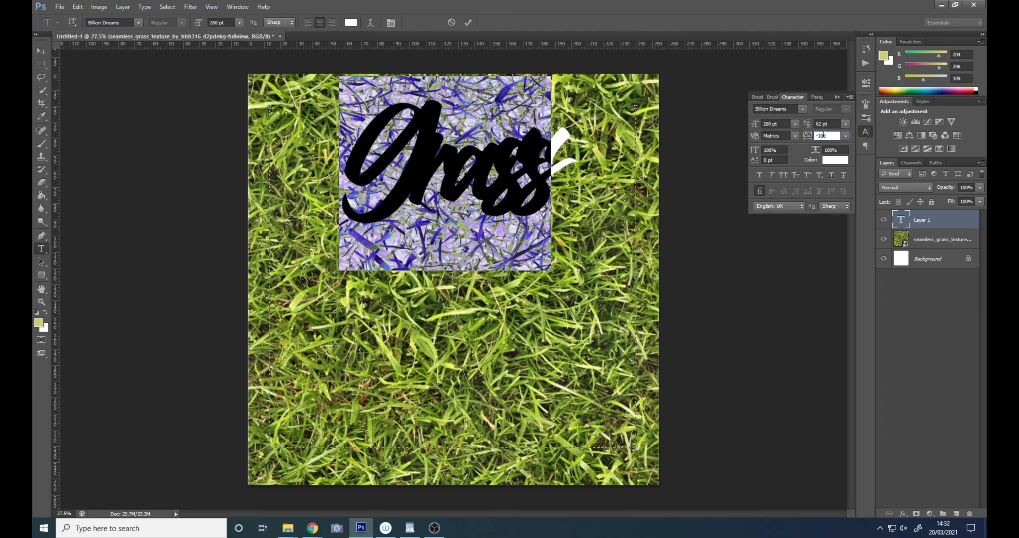
{"action": "left_click", "coordinate": [846, 135]}
{"action": "left_click", "coordinate": [829, 219]}
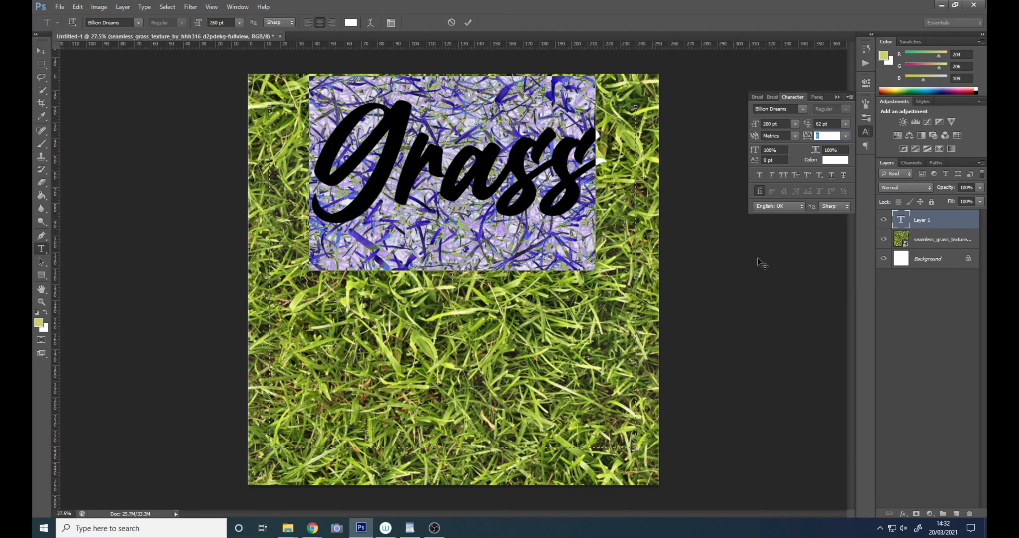
{"action": "left_click", "coordinate": [567, 204]}
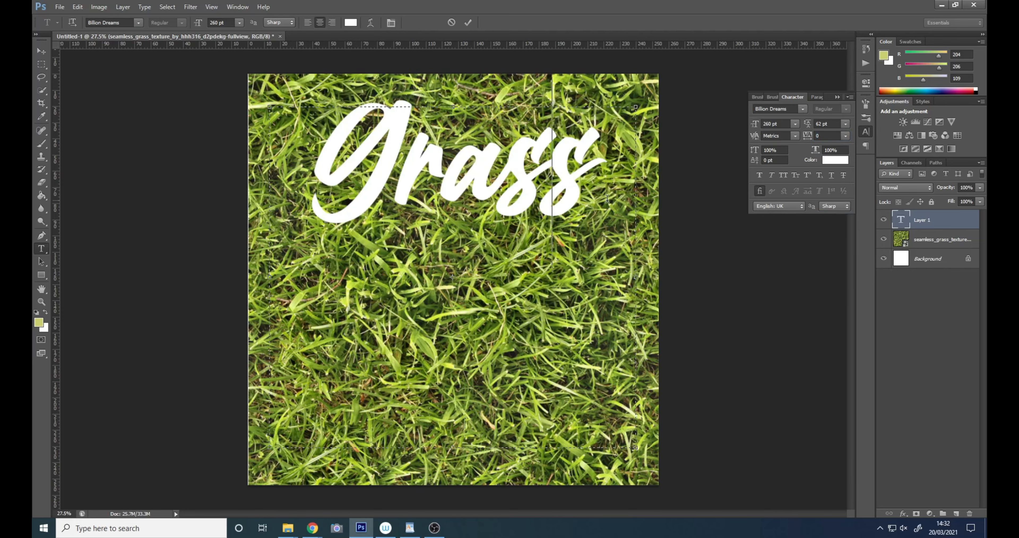
Step: Try further font families on the selected "Grass" text, including Brush Script Std, Candara and Courier
{"action": "left_click_drag", "start_coordinate": [607, 199], "coordinate": [265, 205]}
{"action": "left_click", "coordinate": [123, 22]}
{"action": "key", "text": "Down"}
{"action": "key", "text": "Down"}
{"action": "key", "text": "Down"}
{"action": "key", "text": "Down"}
{"action": "key", "text": "Down"}
{"action": "key", "text": "Down"}
{"action": "key", "text": "Down"}
{"action": "key", "text": "Down"}
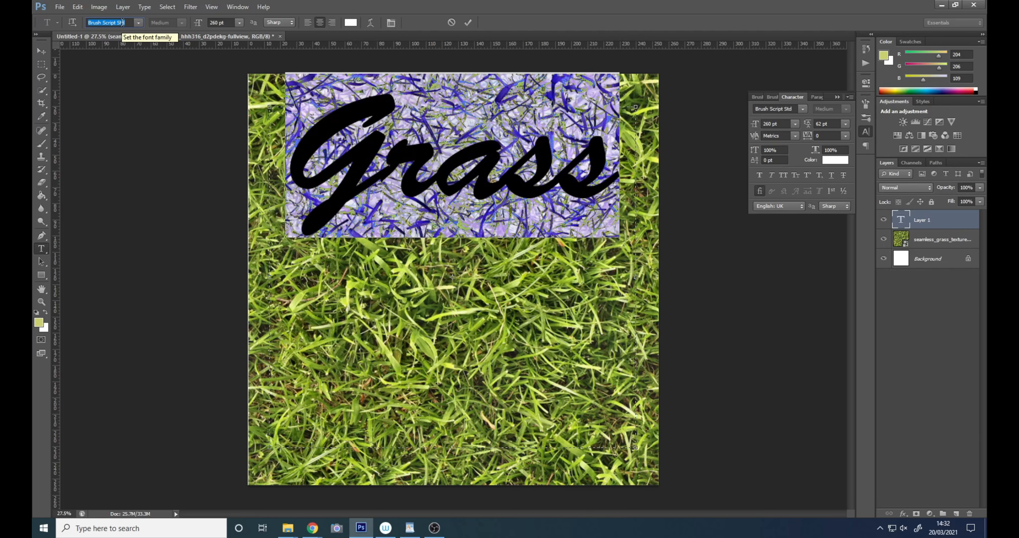
{"action": "key", "text": "Down"}
{"action": "key", "text": "Down"}
{"action": "key", "text": "Down"}
{"action": "key", "text": "Down"}
{"action": "key", "text": "Down"}
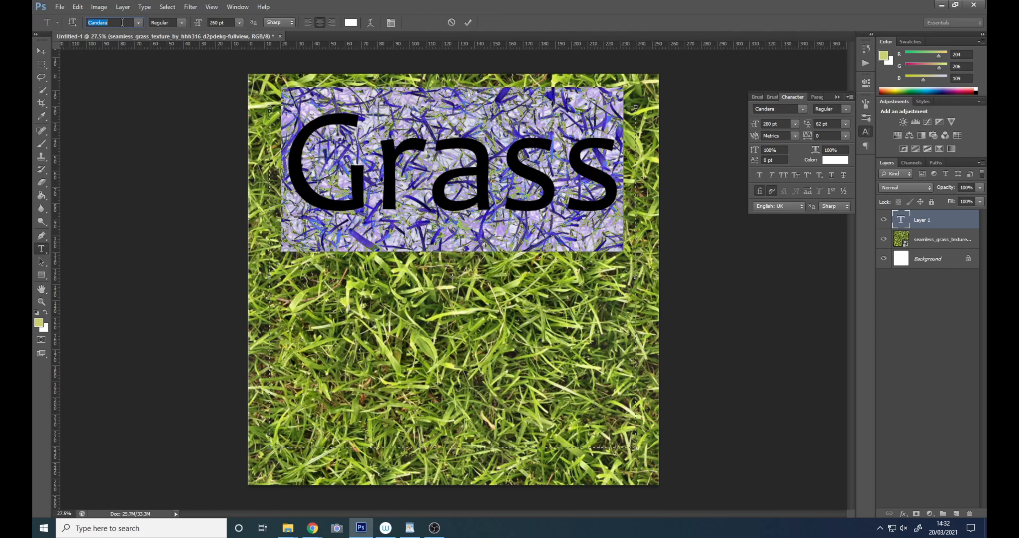
{"action": "key", "text": "Down"}
{"action": "key", "text": "Down"}
{"action": "key", "text": "Down"}
{"action": "key", "text": "Down"}
{"action": "key", "text": "Down"}
{"action": "key", "text": "Down"}
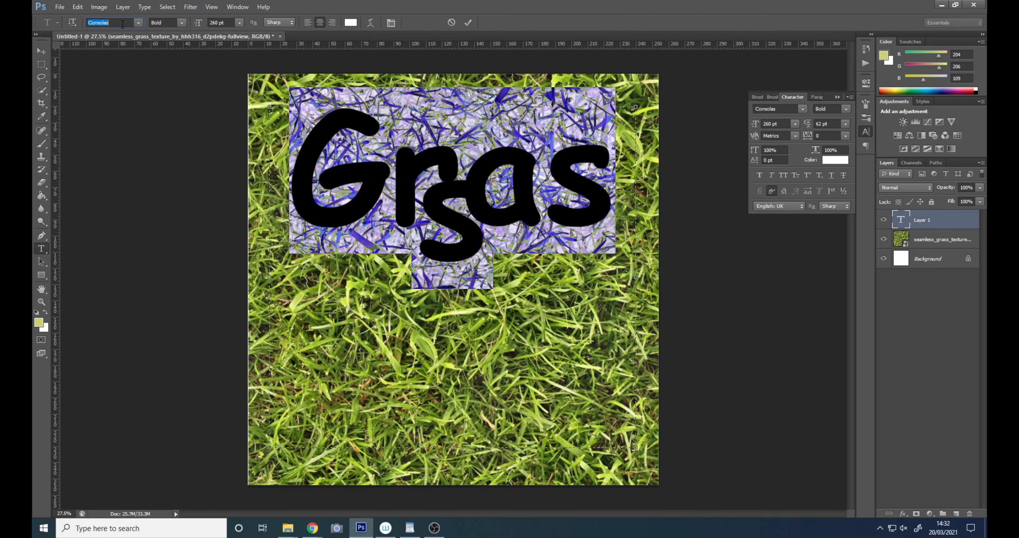
{"action": "key", "text": "Down"}
{"action": "key", "text": "Down"}
{"action": "key", "text": "Down"}
{"action": "key", "text": "Down"}
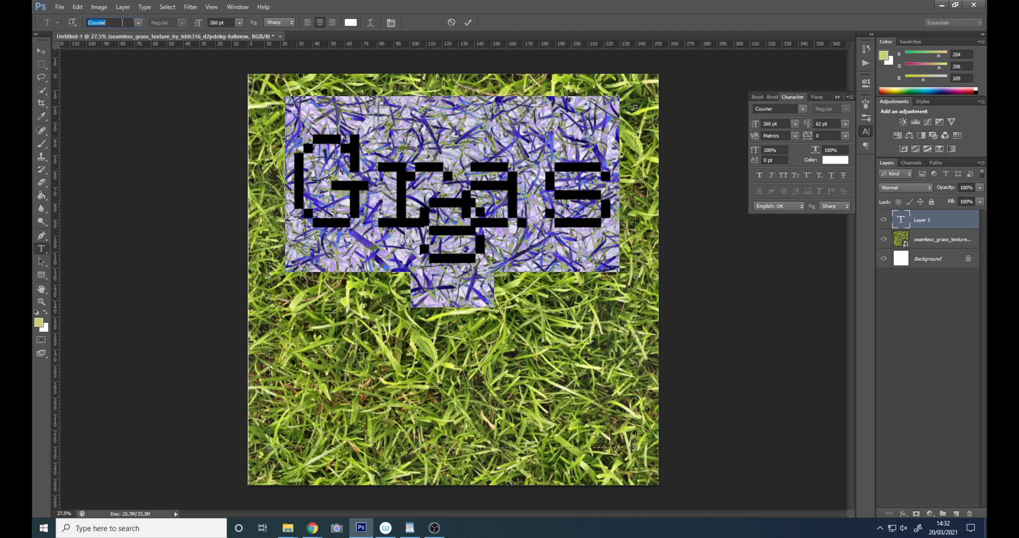
{"action": "key", "text": "Down"}
{"action": "key", "text": "Down"}
{"action": "key", "text": "Down"}
{"action": "key", "text": "Down"}
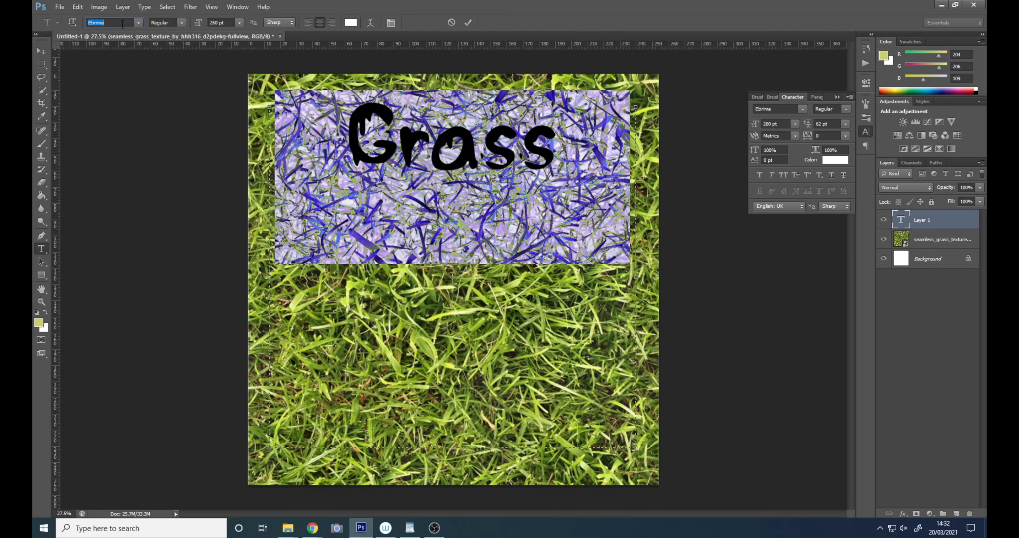
Step: Set the "Grass" text's font family to Arial with the Bold style
{"action": "left_click", "coordinate": [138, 22]}
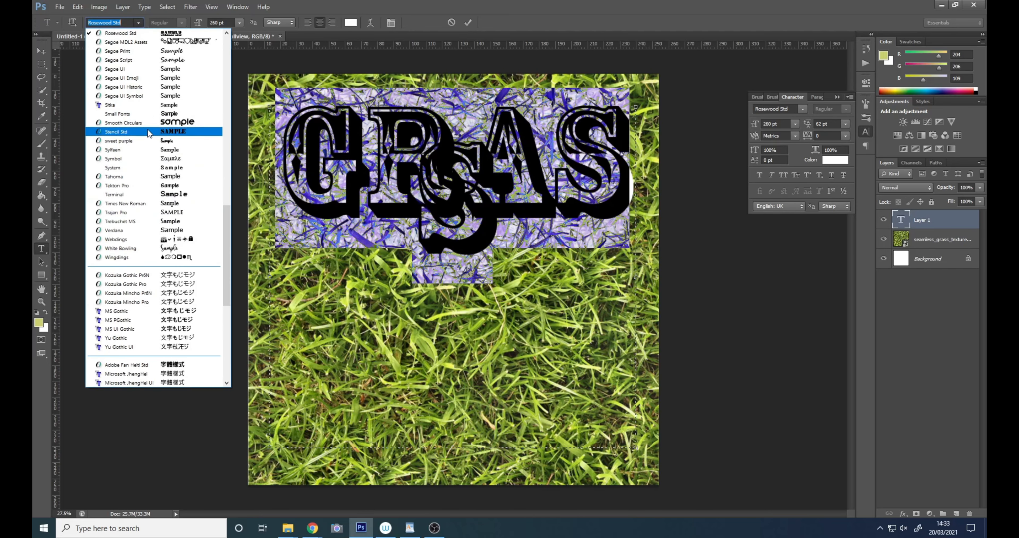
{"action": "scroll", "coordinate": [144, 107], "scroll_direction": "up", "scroll_amount": 20}
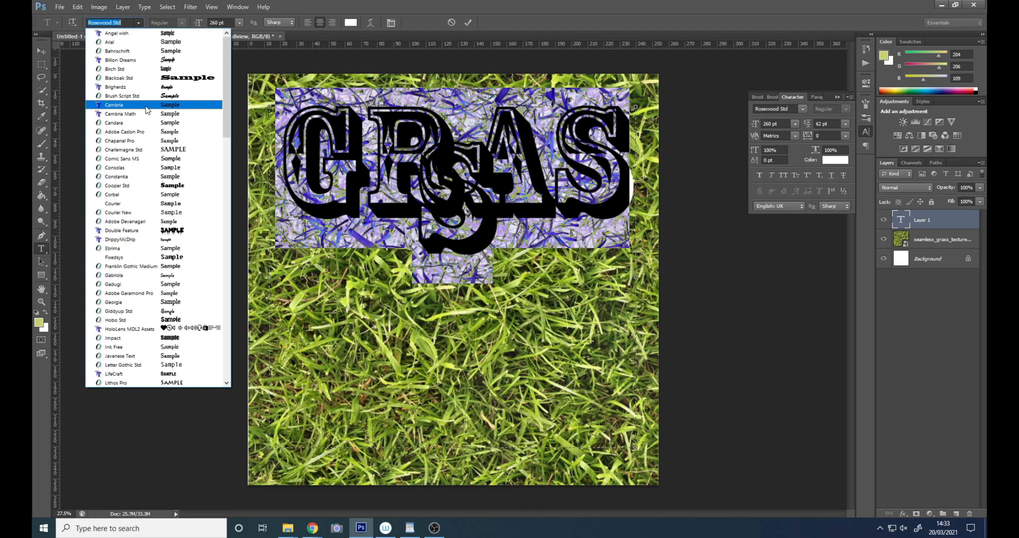
{"action": "left_click", "coordinate": [127, 42]}
{"action": "left_click", "coordinate": [181, 26]}
{"action": "left_click", "coordinate": [177, 47]}
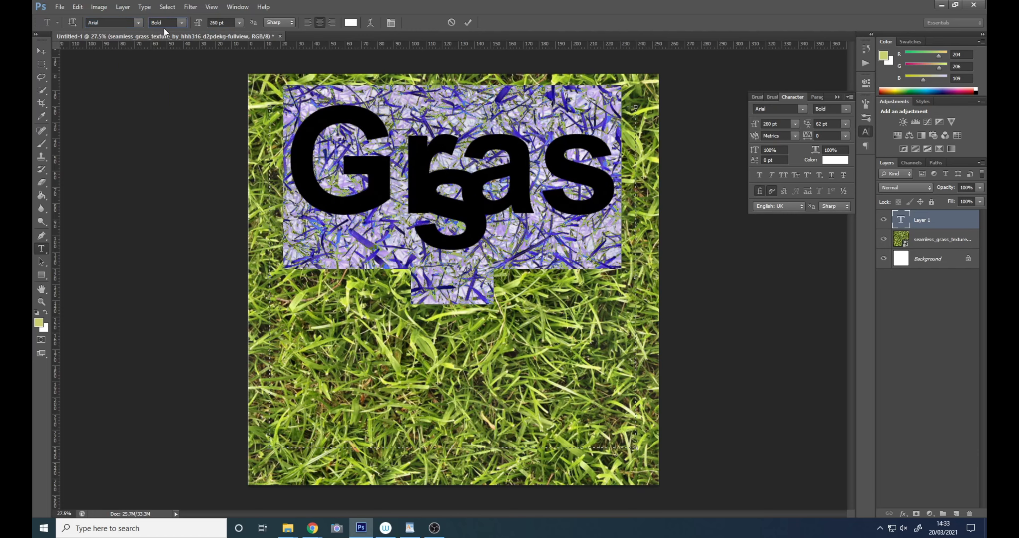
Step: Try the Black style of Arial on the "Grass" text and return to Bold
{"action": "key", "text": "Down"}
{"action": "key", "text": "Down"}
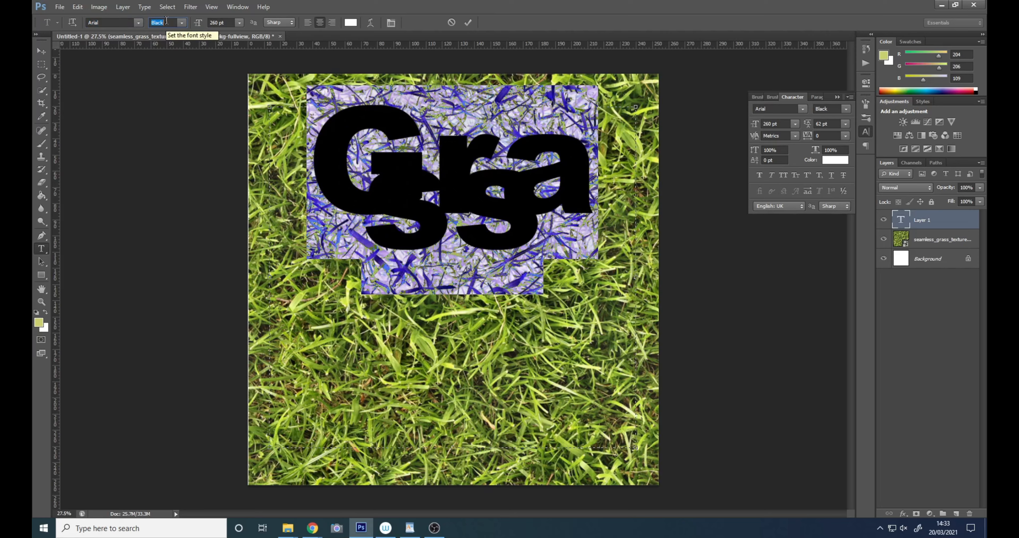
{"action": "key", "text": "Up"}
{"action": "key", "text": "Up"}
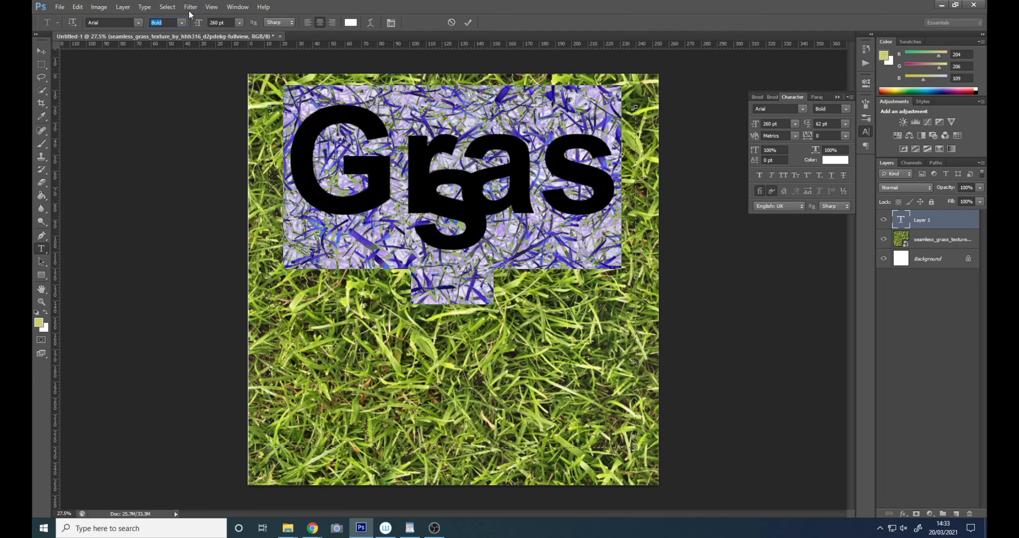
Step: Reduce the "Grass" text's font size to 249 pt
{"action": "left_click", "coordinate": [836, 124]}
{"action": "left_click", "coordinate": [782, 124]}
{"action": "key", "text": "Down"}
{"action": "key", "text": "Down"}
{"action": "key", "text": "Down"}
{"action": "key", "text": "Down"}
{"action": "key", "text": "Down"}
{"action": "key", "text": "Down"}
{"action": "key", "text": "Down"}
{"action": "key", "text": "Down"}
{"action": "key", "text": "Down"}
{"action": "key", "text": "Down"}
{"action": "key", "text": "Down"}
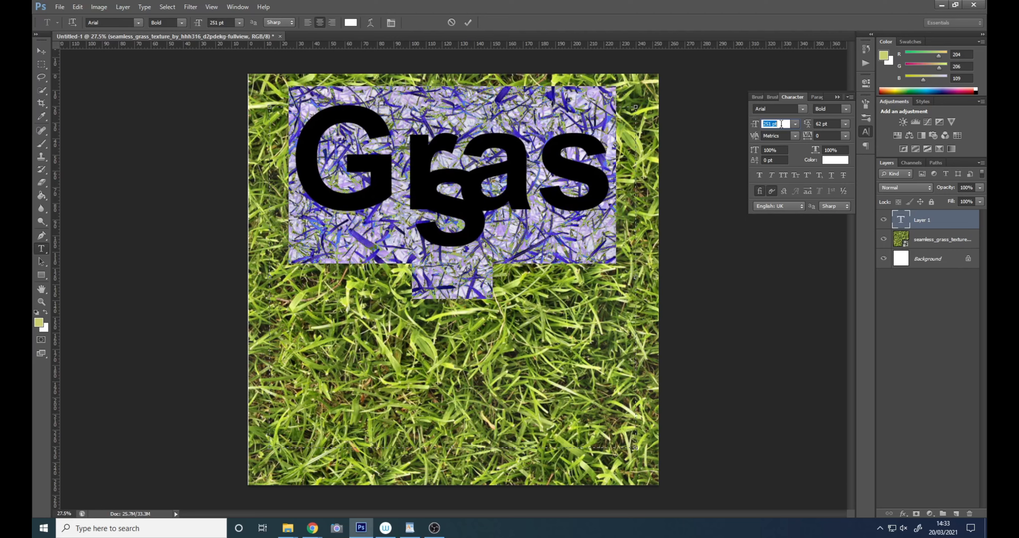
Step: Tighten the "Grass" text's tracking to -80
{"action": "left_click", "coordinate": [823, 136]}
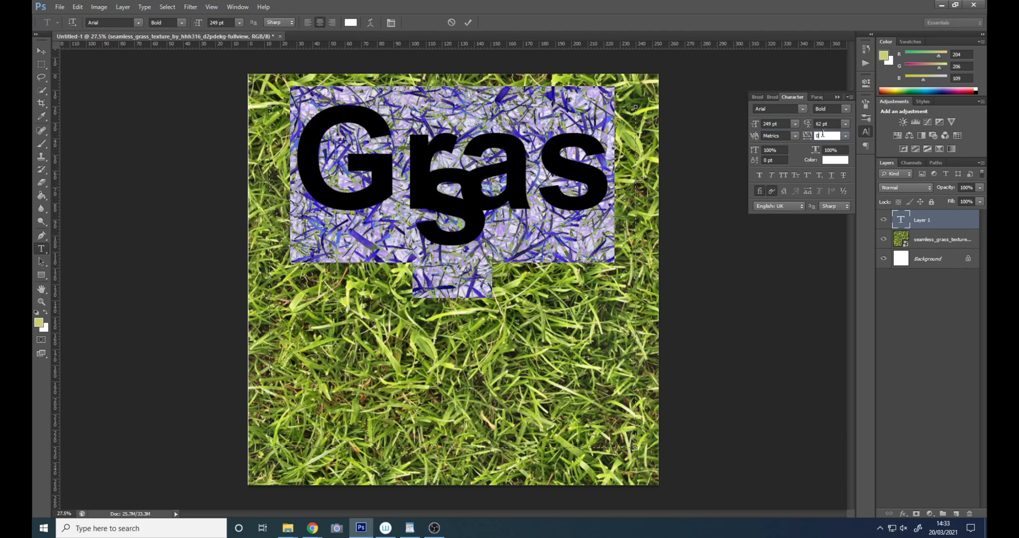
{"action": "key", "text": "Down"}
{"action": "key", "text": "Down"}
{"action": "key", "text": "Down"}
{"action": "key", "text": "Down"}
{"action": "key", "text": "Down"}
{"action": "key", "text": "Down"}
{"action": "key", "text": "Down"}
{"action": "key", "text": "Down"}
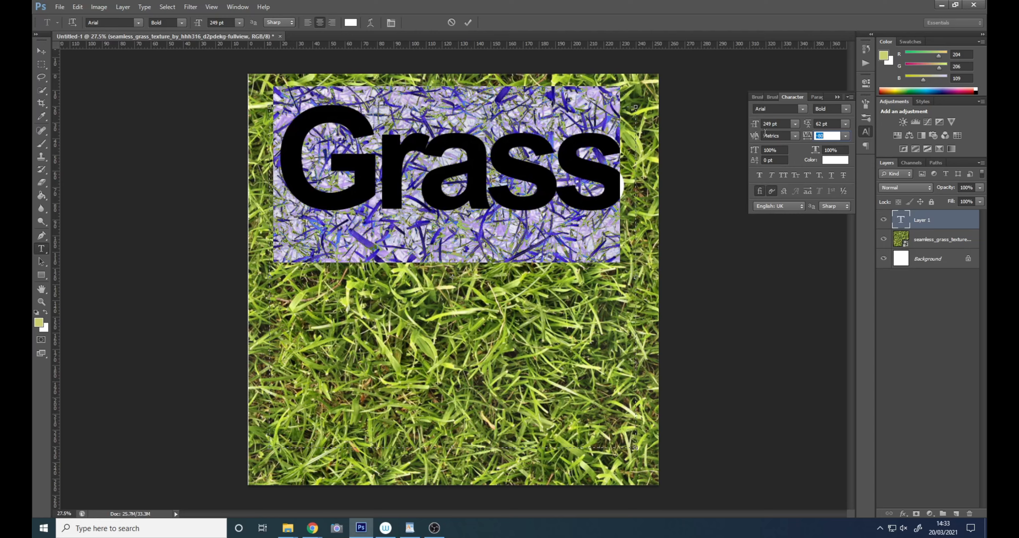
Step: Stretch the "Grass" letters to a vertical scale of 116%
{"action": "left_click", "coordinate": [776, 150]}
{"action": "key", "text": "Up"}
{"action": "key", "text": "Up"}
{"action": "key", "text": "Up"}
{"action": "key", "text": "Up"}
{"action": "key", "text": "Up"}
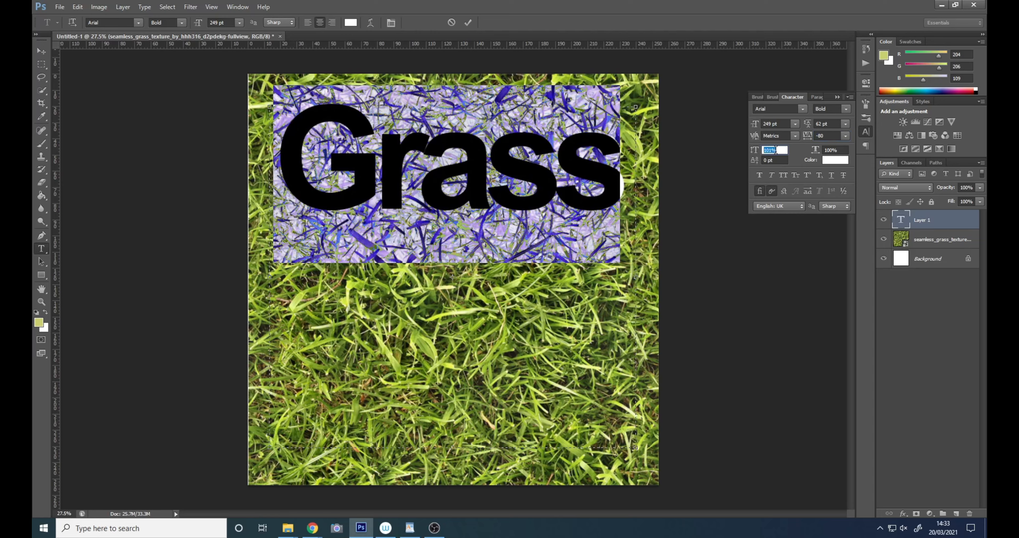
{"action": "key", "text": "Up"}
{"action": "key", "text": "Up"}
{"action": "key", "text": "Up"}
{"action": "key", "text": "Up"}
{"action": "key", "text": "Up"}
{"action": "key", "text": "Up"}
{"action": "key", "text": "Up"}
{"action": "key", "text": "Up"}
{"action": "key", "text": "Up"}
{"action": "key", "text": "Up"}
{"action": "key", "text": "Up"}
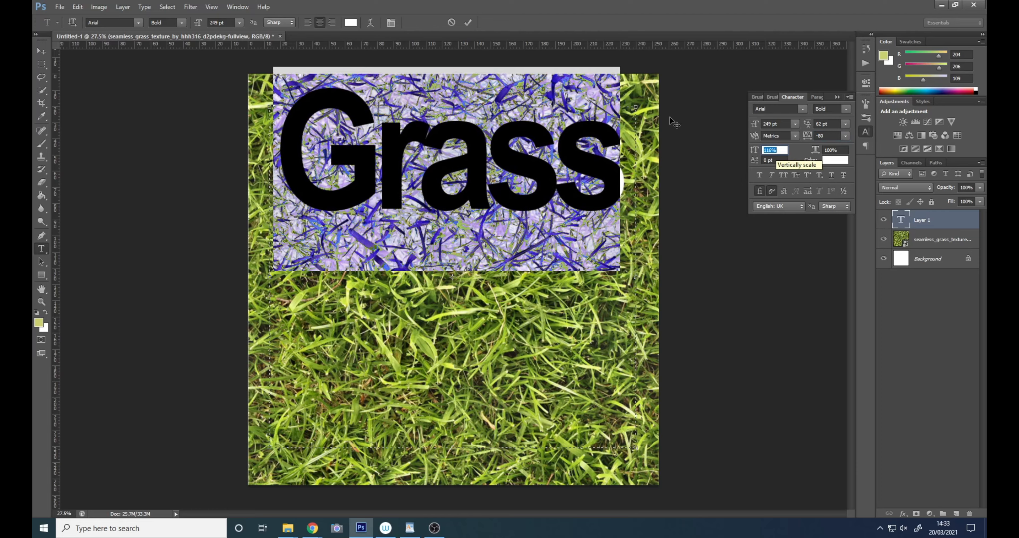
Step: Move the "Grass" text down towards the middle of the canvas
{"action": "left_click", "coordinate": [41, 51]}
{"action": "left_click_drag", "start_coordinate": [476, 154], "coordinate": [475, 243]}
Step: Replace the word "Grass" with "Fresh" and move the text slightly lower to the canvas centre
{"action": "left_click", "coordinate": [42, 249]}
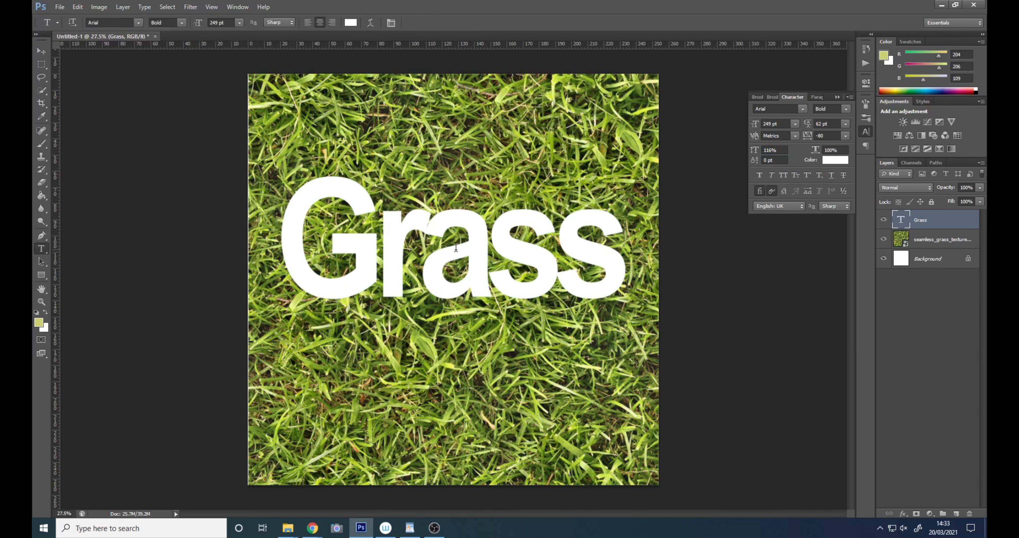
{"action": "left_click", "coordinate": [486, 253]}
{"action": "left_click_drag", "start_coordinate": [621, 257], "coordinate": [284, 246]}
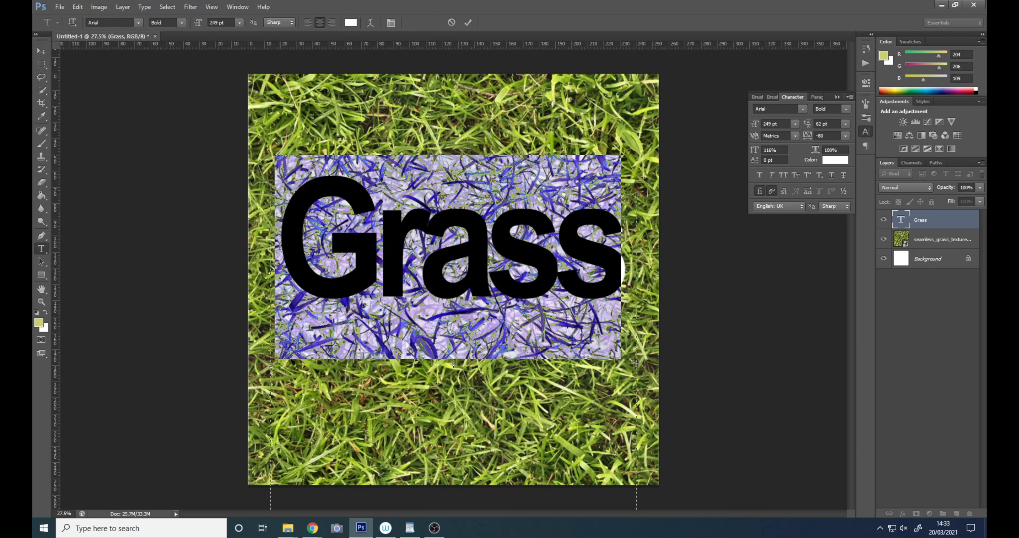
{"action": "type", "text": "Fresh"}
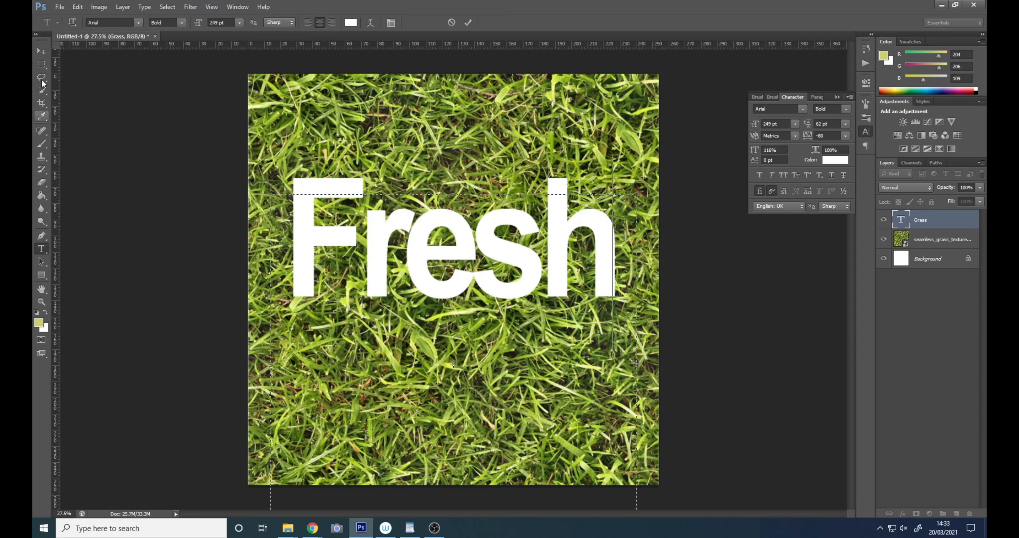
{"action": "left_click", "coordinate": [47, 48]}
{"action": "left_click_drag", "start_coordinate": [451, 254], "coordinate": [459, 291]}
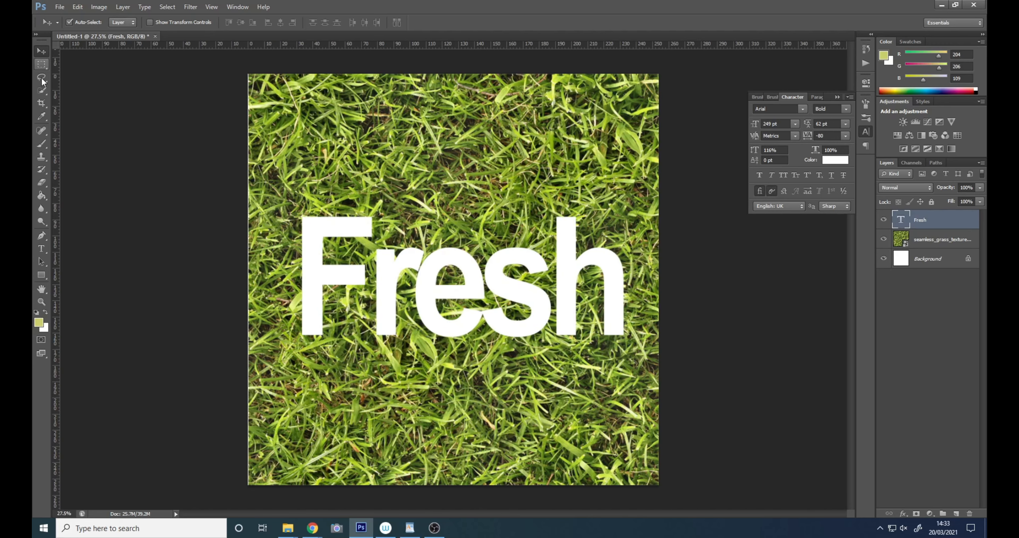
Step: Select the empty area around the "Fresh" letters with the Magic Wand and turn off the Contiguous option
{"action": "left_click_drag", "start_coordinate": [41, 90], "coordinate": [105, 103]}
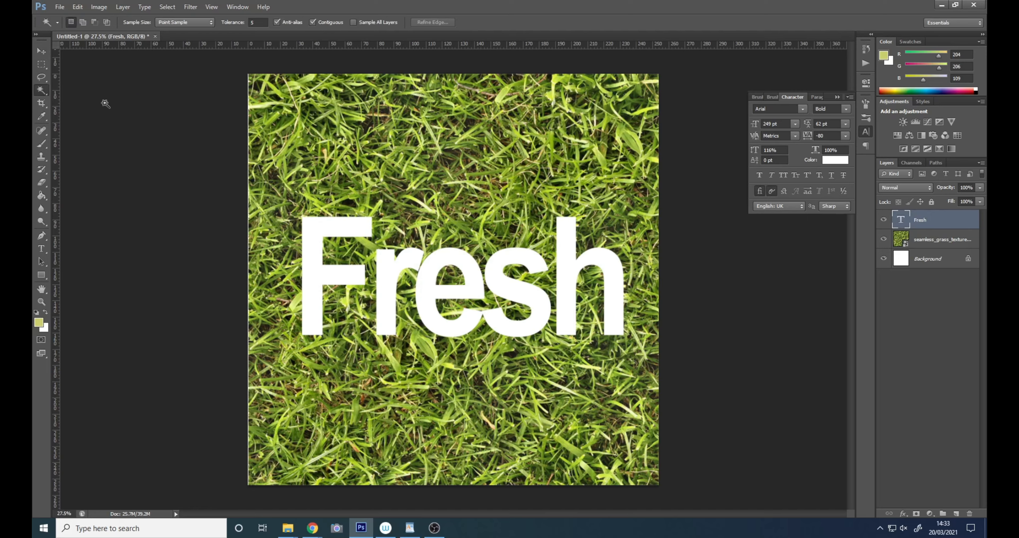
{"action": "left_click", "coordinate": [451, 191]}
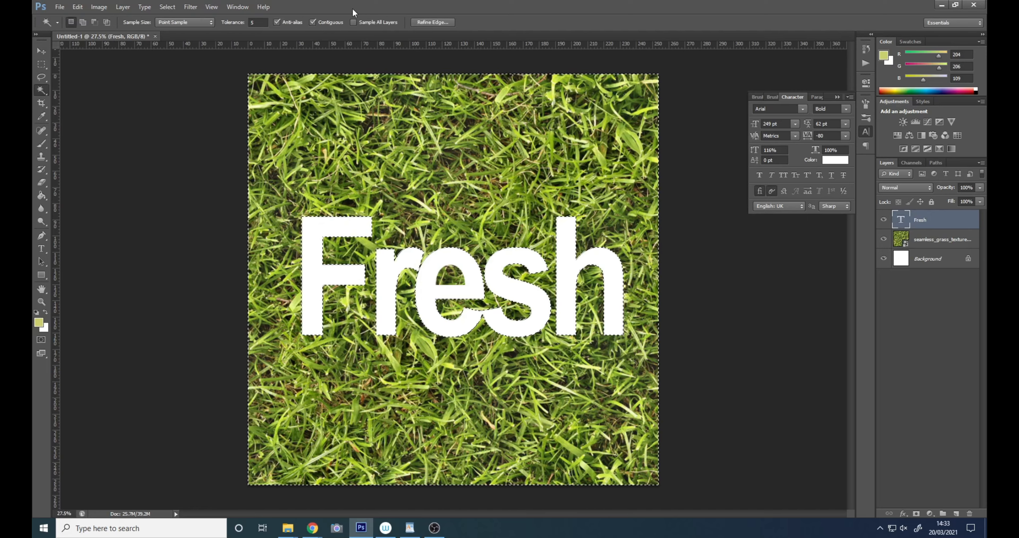
{"action": "left_click", "coordinate": [313, 22]}
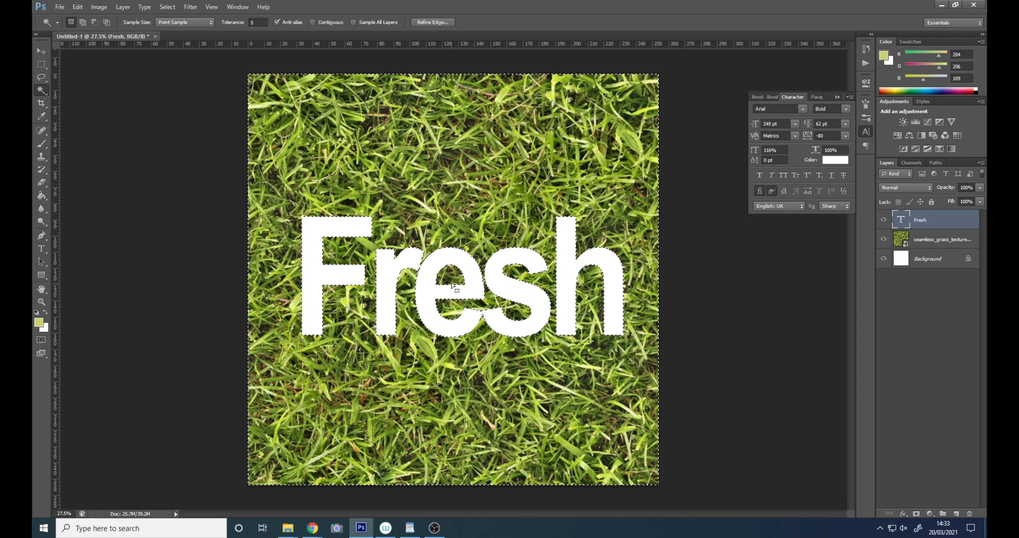
Step: Hide the "Fresh" text layer and add a new empty layer above it
{"action": "left_click", "coordinate": [883, 218]}
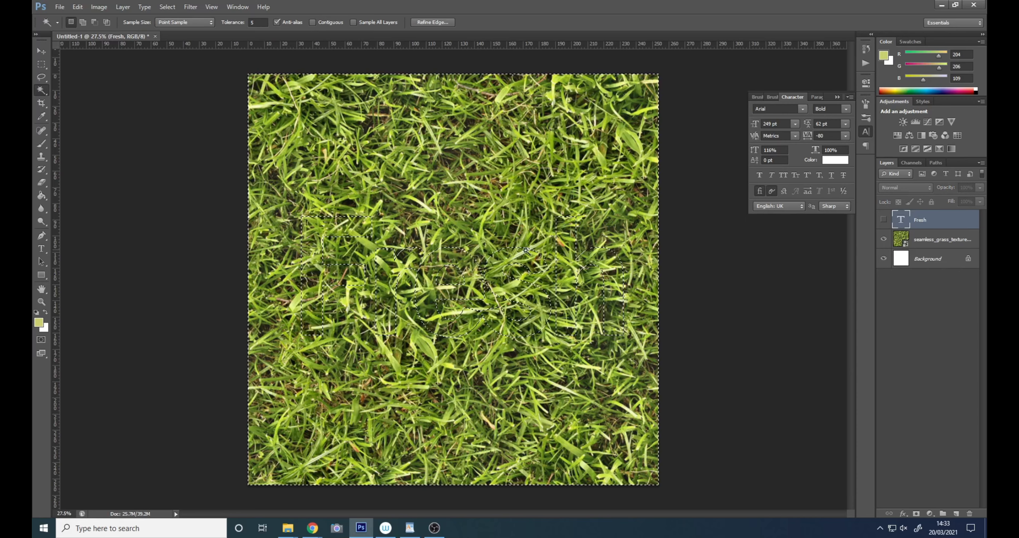
{"action": "left_click", "coordinate": [956, 513]}
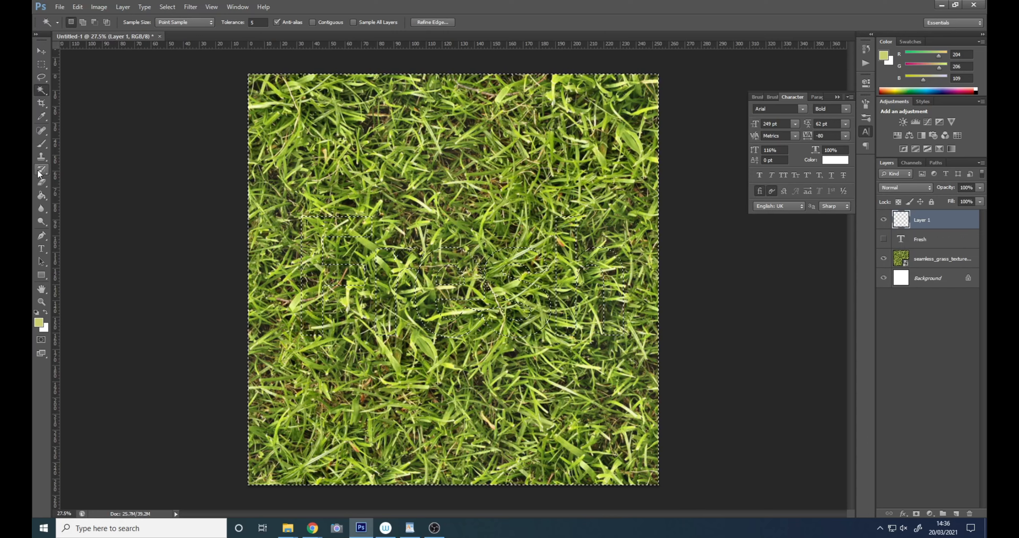
Step: Paint the selected area around the letters white on the new layer with a 1600 px brush, and deselect
{"action": "left_click", "coordinate": [39, 150]}
{"action": "left_click", "coordinate": [39, 322]}
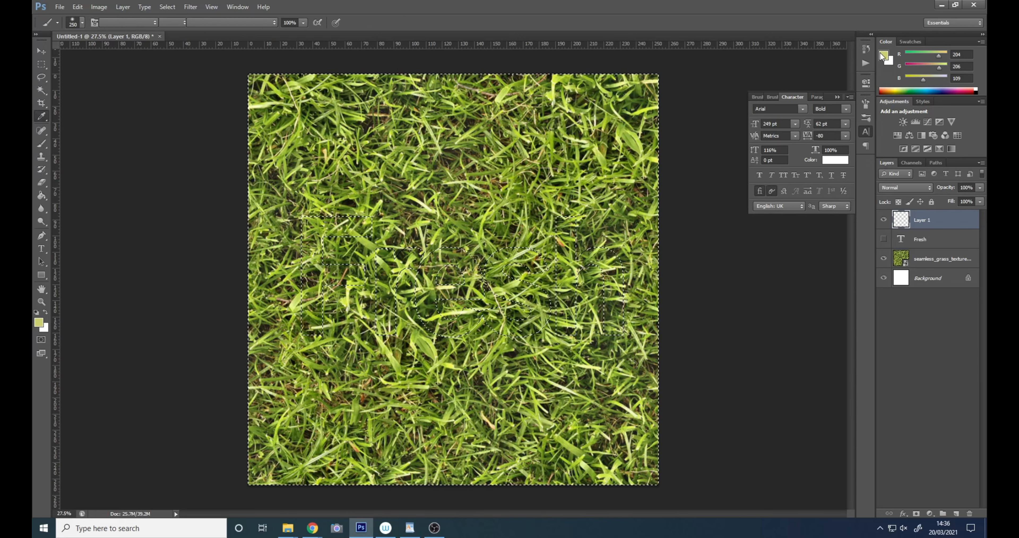
{"action": "left_click_drag", "start_coordinate": [588, 285], "coordinate": [529, 260]}
{"action": "left_click", "coordinate": [744, 255]}
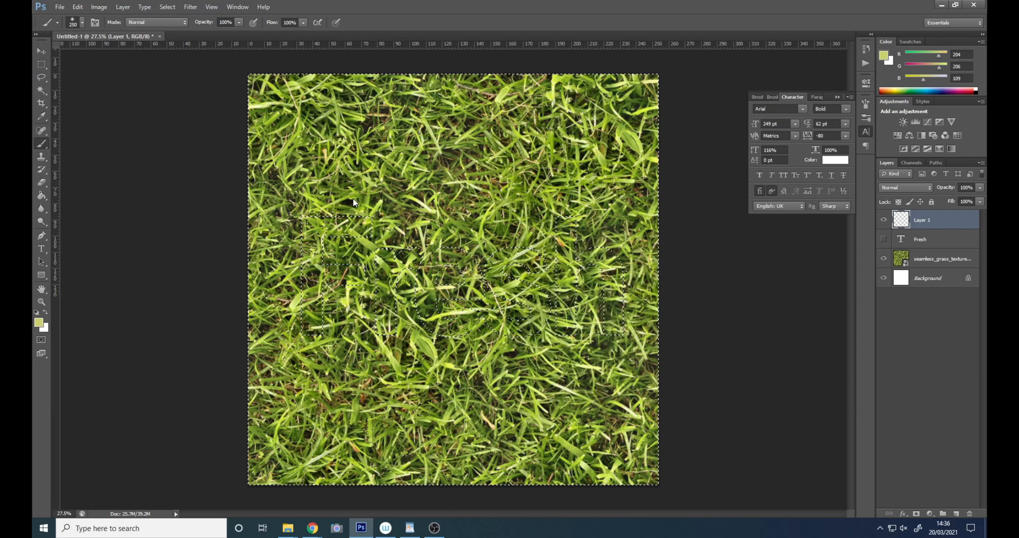
{"action": "key", "text": "bracketright"}
{"action": "key", "text": "bracketright"}
{"action": "key", "text": "bracketright"}
{"action": "key", "text": "bracketright"}
{"action": "key", "text": "bracketright"}
{"action": "key", "text": "bracketright"}
{"action": "key", "text": "bracketright"}
{"action": "key", "text": "bracketright"}
{"action": "key", "text": "bracketright"}
{"action": "key", "text": "bracketright"}
{"action": "key", "text": "bracketright"}
{"action": "key", "text": "bracketright"}
{"action": "key", "text": "bracketright"}
{"action": "key", "text": "bracketright"}
{"action": "mouse_move", "coordinate": [259, 120]}
{"action": "left_mouse_down"}
{"action": "mouse_move", "coordinate": [673, 124]}
{"action": "mouse_move", "coordinate": [242, 162]}
{"action": "mouse_move", "coordinate": [523, 184]}
{"action": "mouse_move", "coordinate": [168, 134]}
{"action": "mouse_move", "coordinate": [537, 294]}
{"action": "mouse_move", "coordinate": [757, 336]}
{"action": "mouse_move", "coordinate": [221, 466]}
{"action": "mouse_move", "coordinate": [476, 471]}
{"action": "mouse_move", "coordinate": [795, 436]}
{"action": "left_mouse_up"}
{"action": "key", "text": "ctrl+d"}
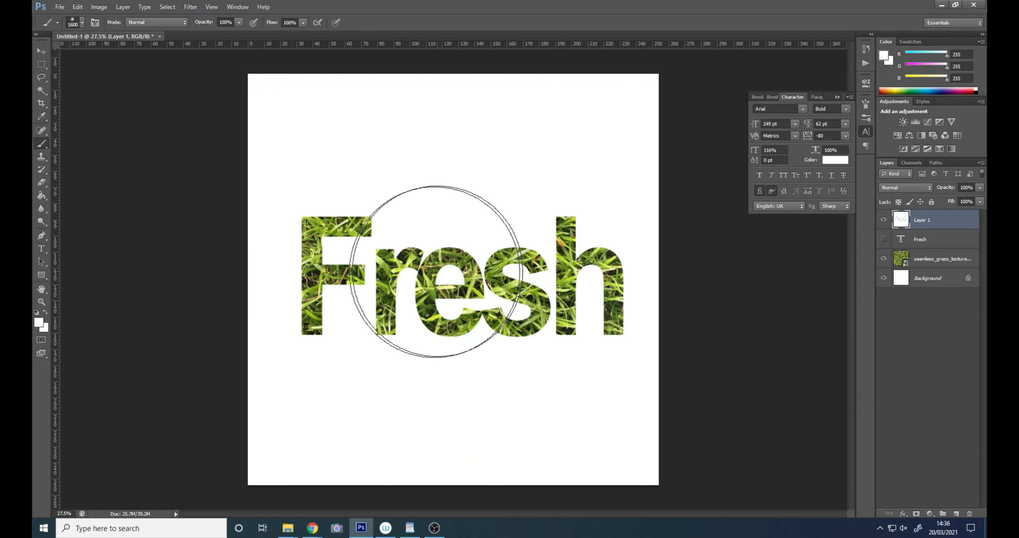
Step: Lower the opacity of the white Layer 1 to 82%
{"action": "scroll", "coordinate": [377, 259], "scroll_direction": "up", "scroll_amount": 3}
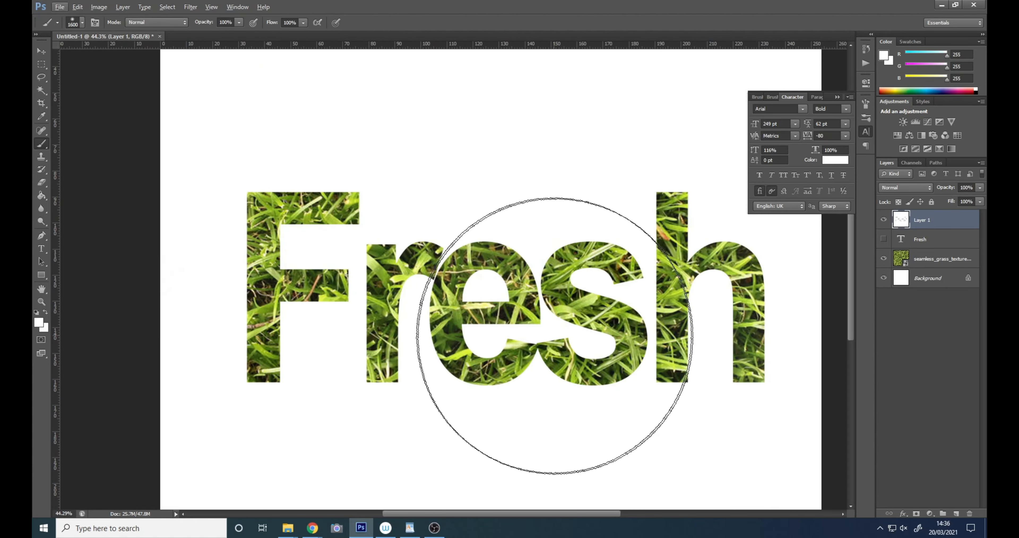
{"action": "scroll", "coordinate": [547, 304], "scroll_direction": "down", "scroll_amount": 2}
{"action": "key", "text": "v"}
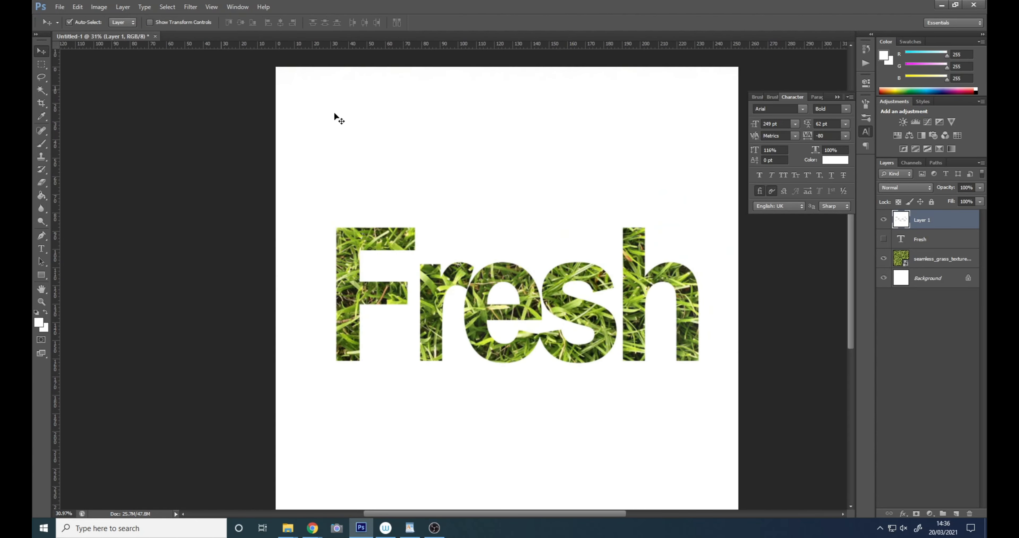
{"action": "mouse_move", "coordinate": [525, 225]}
{"action": "left_mouse_down"}
{"action": "mouse_move", "coordinate": [514, 184]}
{"action": "mouse_move", "coordinate": [506, 230]}
{"action": "mouse_move", "coordinate": [517, 293]}
{"action": "mouse_move", "coordinate": [530, 288]}
{"action": "mouse_move", "coordinate": [541, 228]}
{"action": "mouse_move", "coordinate": [526, 228]}
{"action": "left_mouse_up"}
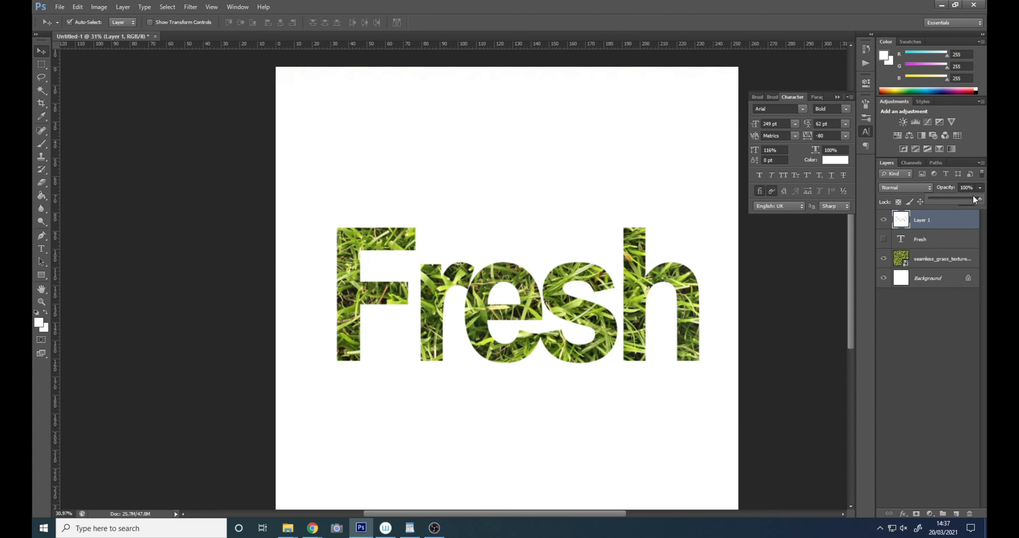
{"action": "left_click_drag", "start_coordinate": [973, 196], "coordinate": [972, 198]}
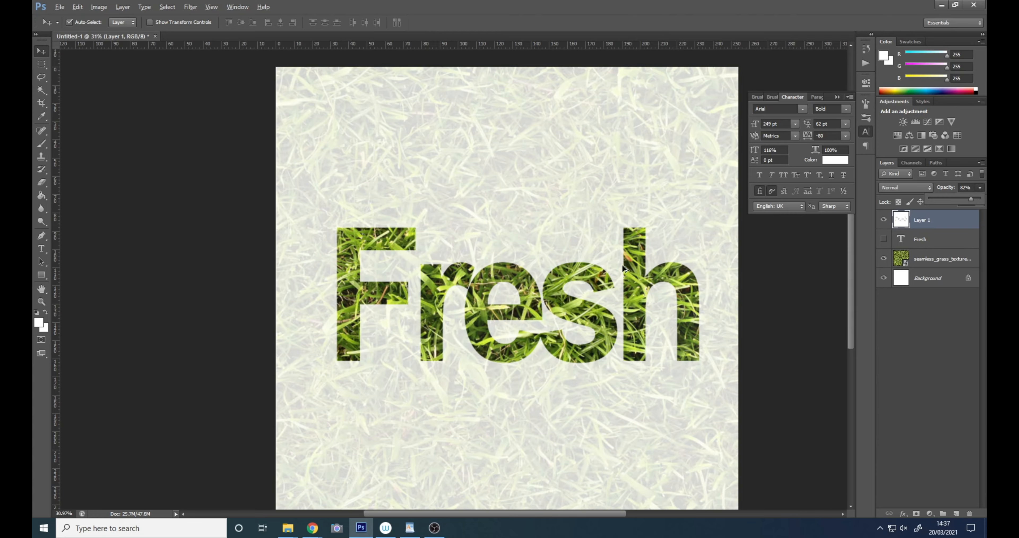
{"action": "scroll", "coordinate": [623, 267], "scroll_direction": "up", "scroll_amount": 5}
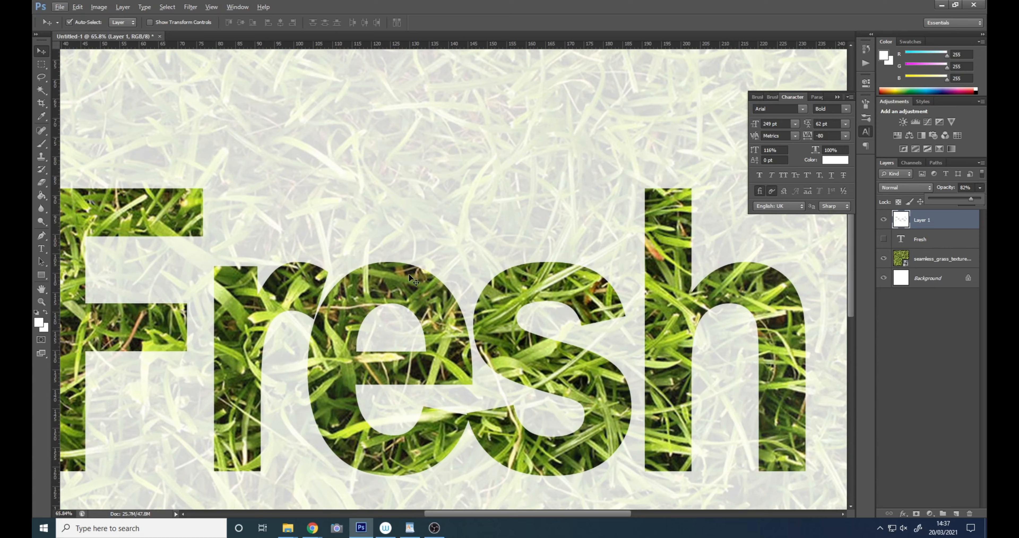
{"action": "left_click", "coordinate": [41, 182]}
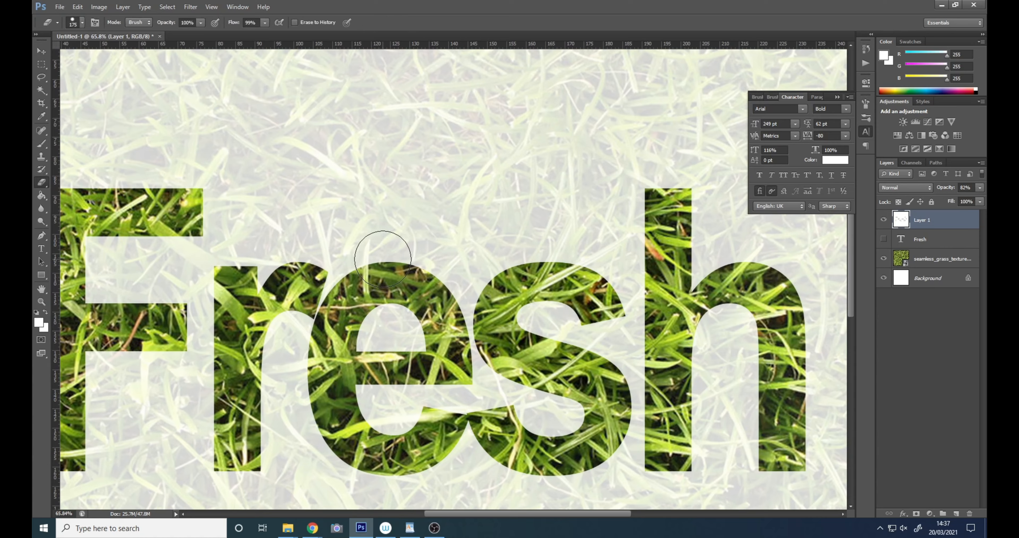
{"action": "key", "text": "bracketleft"}
{"action": "key", "text": "bracketleft"}
{"action": "key", "text": "bracketleft"}
{"action": "key", "text": "bracketleft"}
{"action": "key", "text": "bracketleft"}
{"action": "key", "text": "bracketleft"}
{"action": "key", "text": "bracketleft"}
{"action": "key", "text": "bracketleft"}
{"action": "key", "text": "bracketleft"}
Step: On the grass texture layer, select grass blades along the edges of the "r" and upper "e" with the Quick Selection tool
{"action": "left_click", "coordinate": [43, 92]}
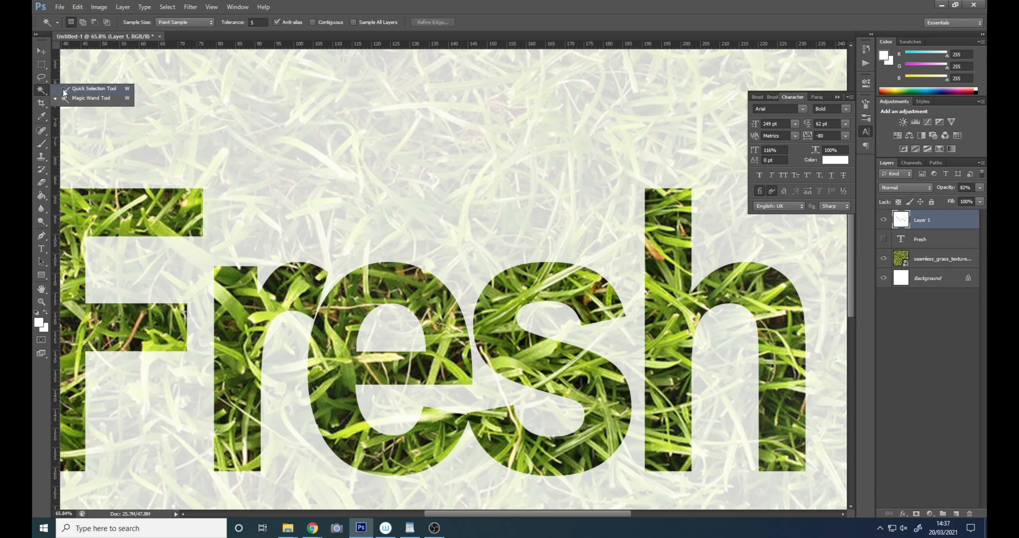
{"action": "left_click", "coordinate": [64, 90]}
{"action": "left_click", "coordinate": [941, 261]}
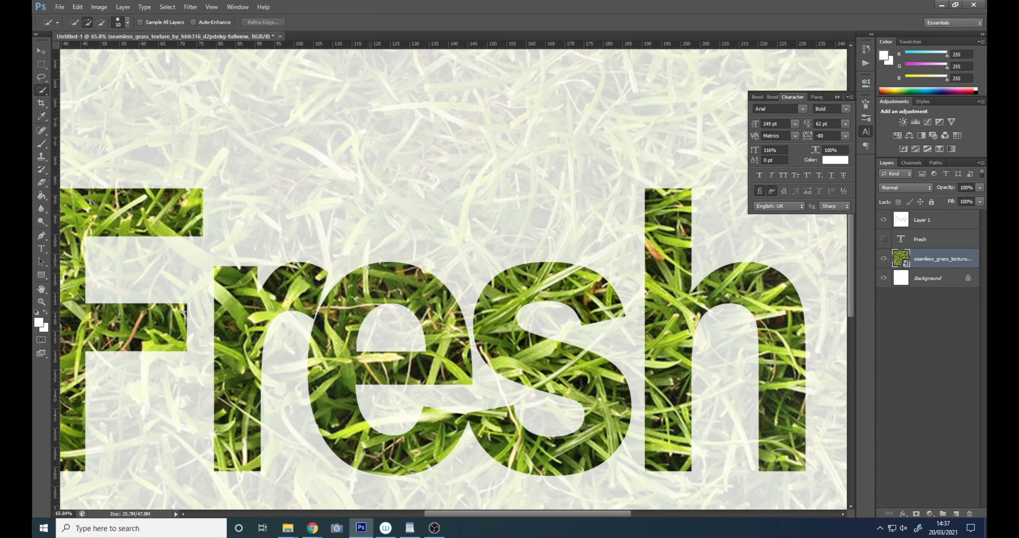
{"action": "left_click_drag", "start_coordinate": [366, 259], "coordinate": [365, 279]}
{"action": "left_click_drag", "start_coordinate": [259, 293], "coordinate": [260, 294]}
{"action": "scroll", "coordinate": [363, 406], "scroll_direction": "up", "scroll_amount": 3}
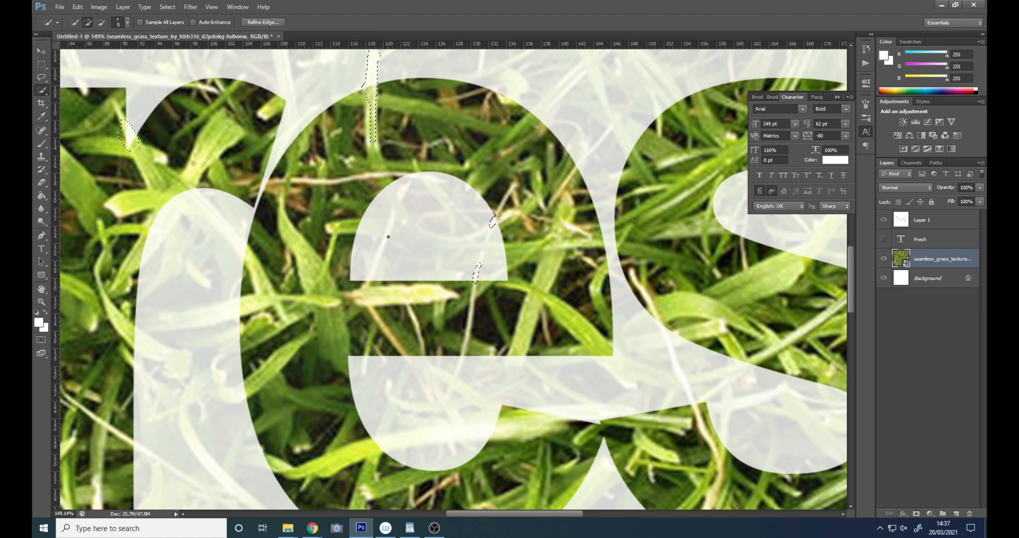
{"action": "left_click_drag", "start_coordinate": [372, 270], "coordinate": [366, 286]}
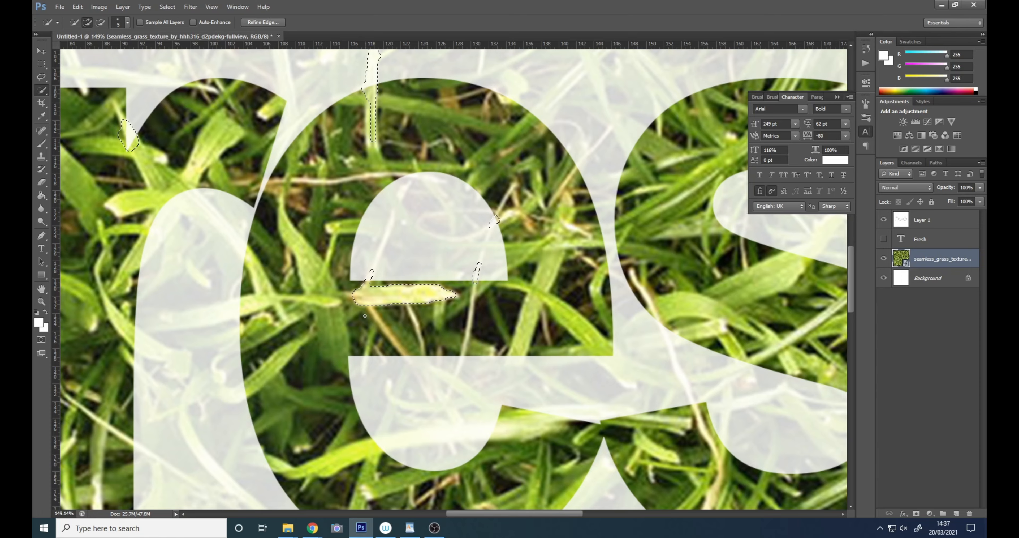
Step: Add blades around the opening and upper curve of the "e" to the selection
{"action": "left_click", "coordinate": [356, 226]}
{"action": "left_click_drag", "start_coordinate": [363, 225], "coordinate": [377, 236]}
{"action": "left_click_drag", "start_coordinate": [441, 180], "coordinate": [400, 176]}
{"action": "left_click_drag", "start_coordinate": [400, 175], "coordinate": [349, 235]}
{"action": "mouse_move", "coordinate": [489, 178]}
{"action": "left_mouse_down"}
{"action": "mouse_move", "coordinate": [502, 169]}
{"action": "mouse_move", "coordinate": [532, 209]}
{"action": "mouse_move", "coordinate": [524, 228]}
{"action": "left_mouse_up"}
Step: Add blades crossing the "e" below its crossbar, along its outer left side and at its lower edge to the selection
{"action": "mouse_move", "coordinate": [410, 415]}
{"action": "left_mouse_down"}
{"action": "mouse_move", "coordinate": [478, 263]}
{"action": "mouse_move", "coordinate": [474, 277]}
{"action": "left_mouse_up"}
{"action": "left_click_drag", "start_coordinate": [423, 262], "coordinate": [428, 270]}
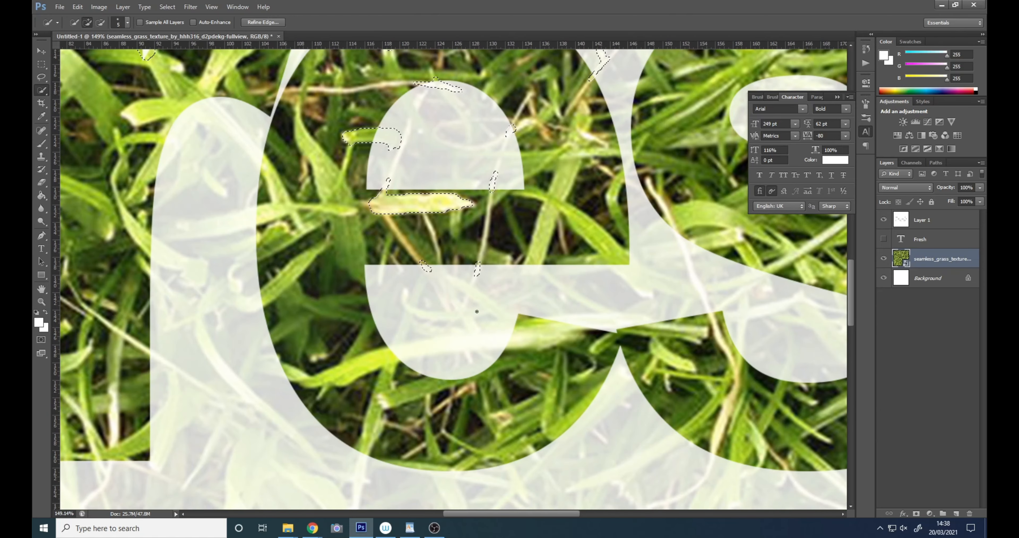
{"action": "left_click", "coordinate": [532, 452]}
{"action": "left_click_drag", "start_coordinate": [363, 454], "coordinate": [355, 494]}
{"action": "left_click_drag", "start_coordinate": [247, 303], "coordinate": [262, 293]}
{"action": "left_click_drag", "start_coordinate": [251, 146], "coordinate": [262, 163]}
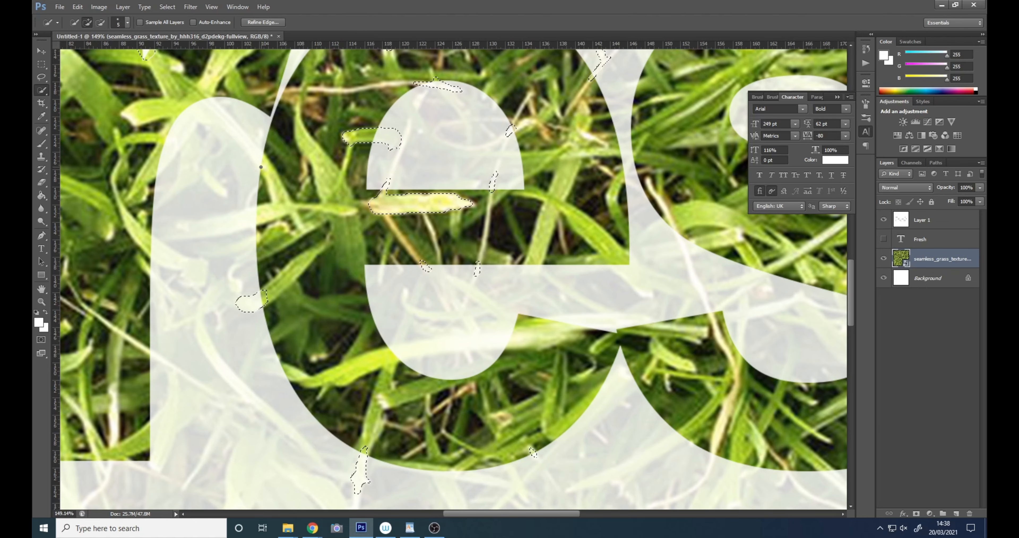
Step: Rasterize the seamless grass texture layer
{"action": "scroll", "coordinate": [367, 333], "scroll_direction": "down", "scroll_amount": 6}
{"action": "right_click", "coordinate": [940, 243]}
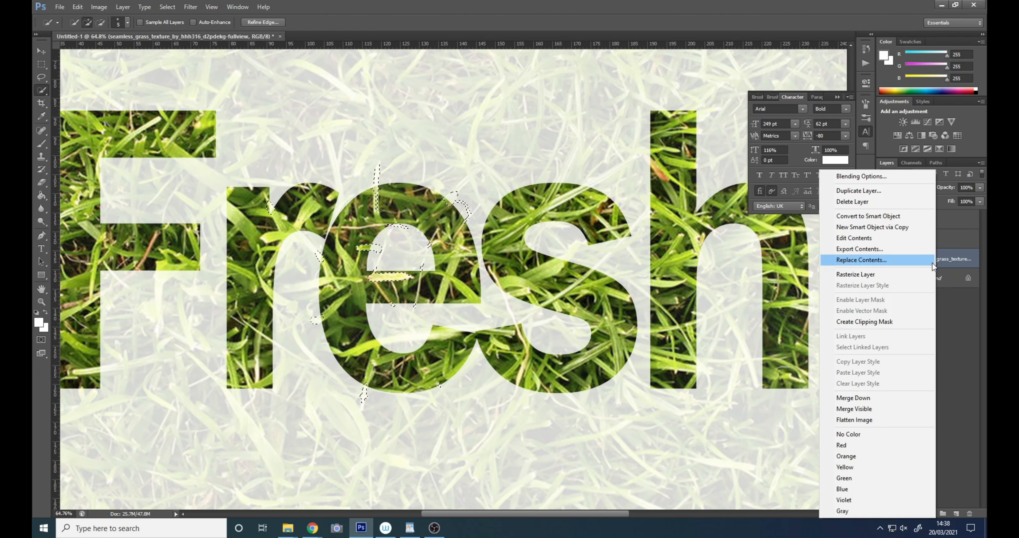
{"action": "left_click", "coordinate": [863, 273]}
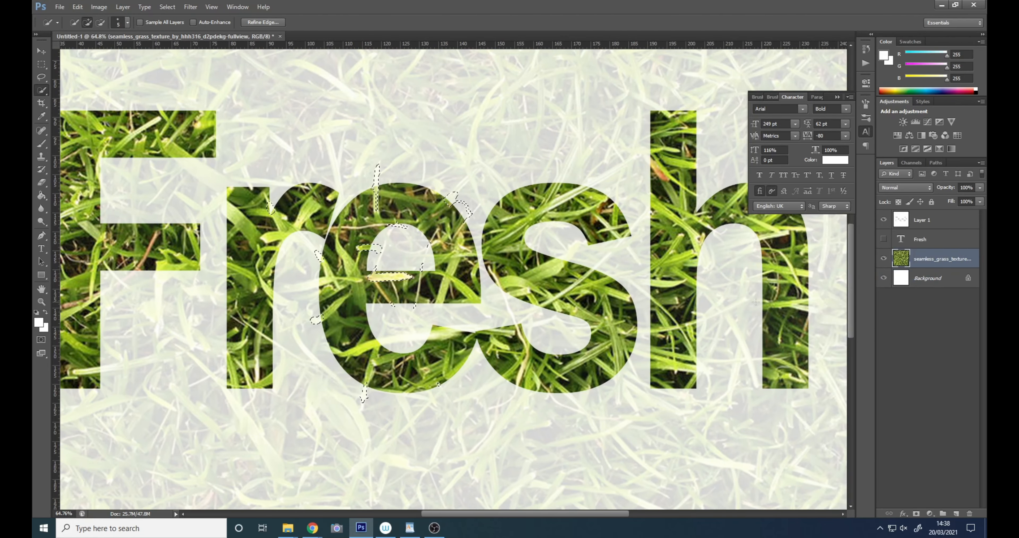
Step: Delete the selected blade areas from the white Layer 1, deselect, and set the layer's opacity to 100%
{"action": "left_click", "coordinate": [951, 221]}
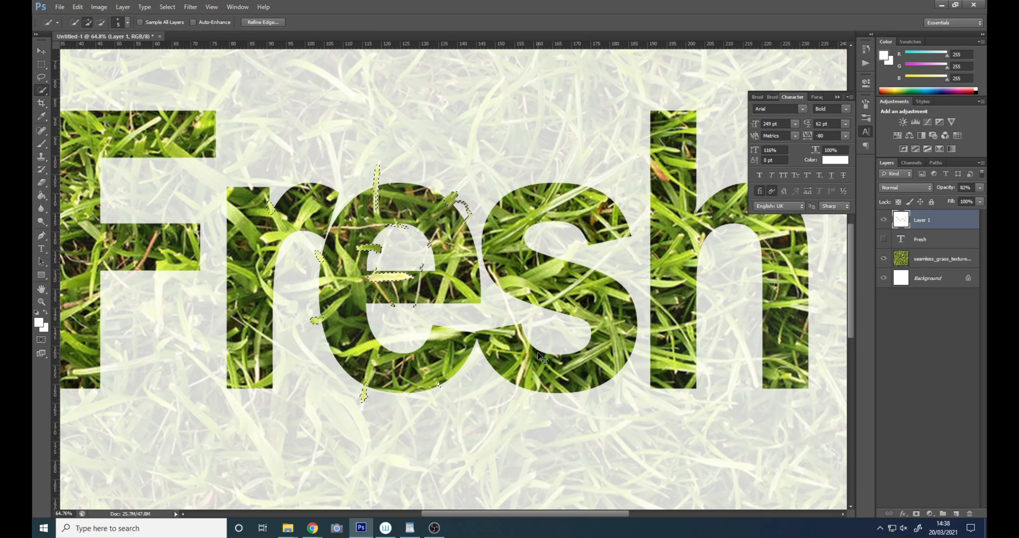
{"action": "key", "text": "ctrl+d"}
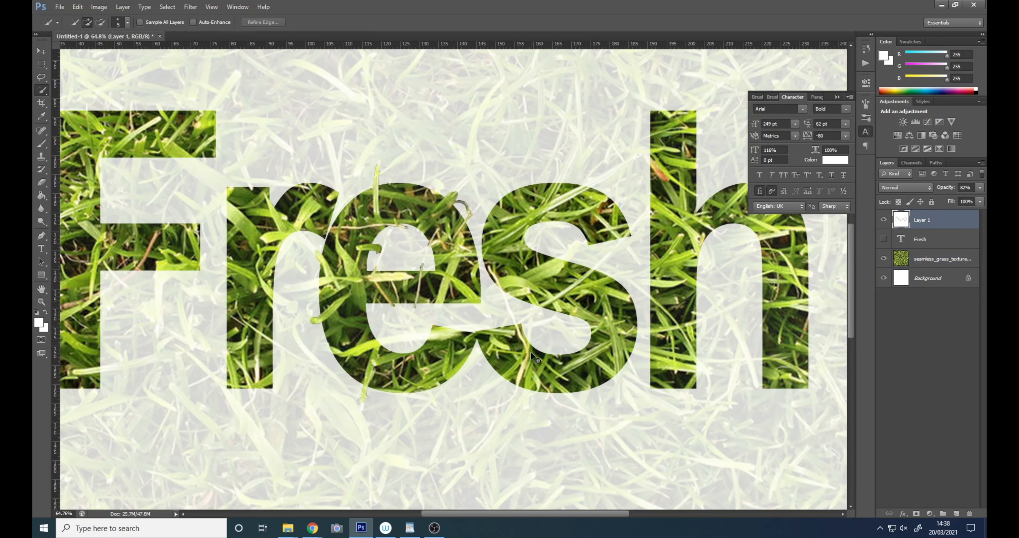
{"action": "left_click", "coordinate": [979, 187]}
{"action": "scroll", "coordinate": [427, 275], "scroll_direction": "down", "scroll_amount": 5}
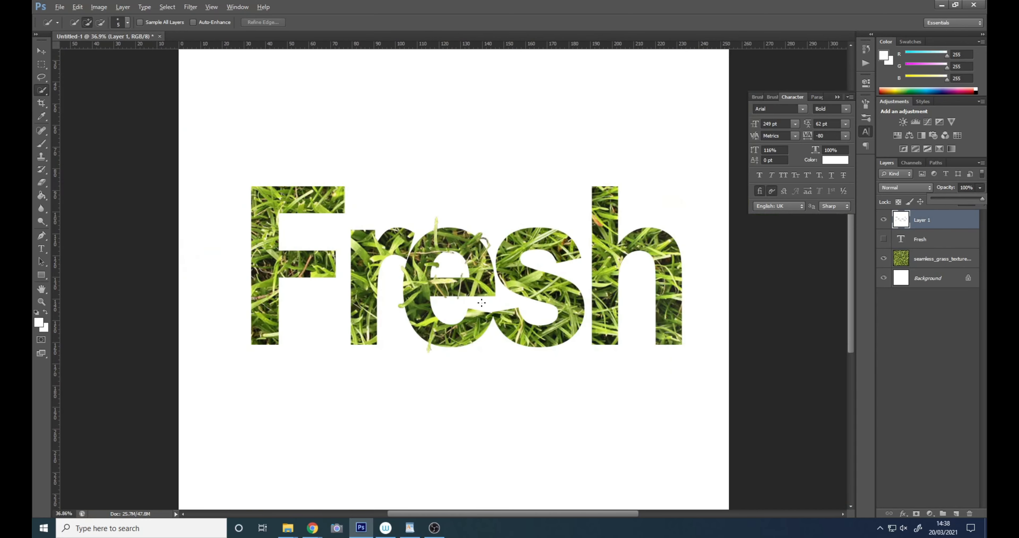
{"action": "scroll", "coordinate": [421, 325], "scroll_direction": "up", "scroll_amount": 5}
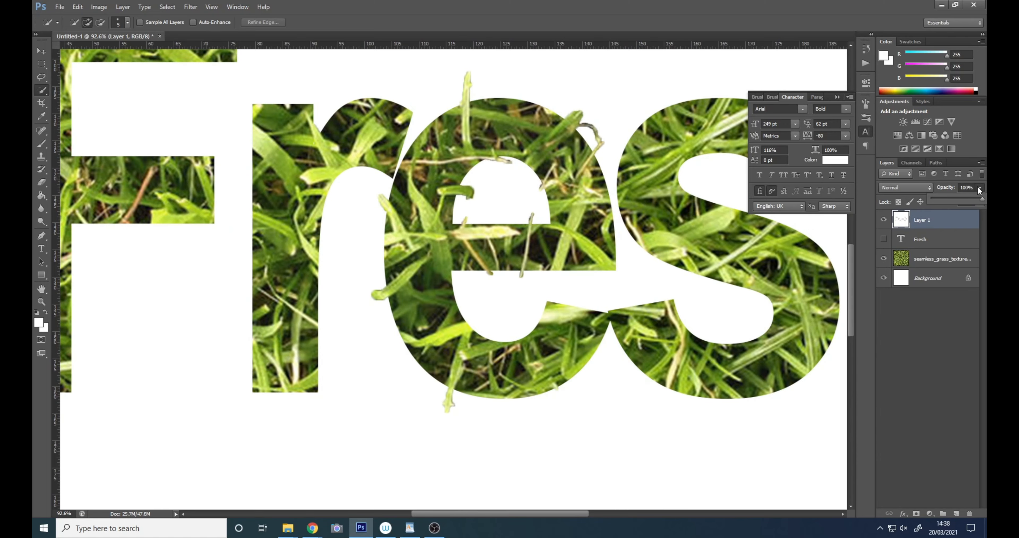
Step: Set Layer 1's opacity to 67% and switch to the Eraser tool with a soft 7 px brush
{"action": "left_click_drag", "start_coordinate": [982, 199], "coordinate": [963, 201]}
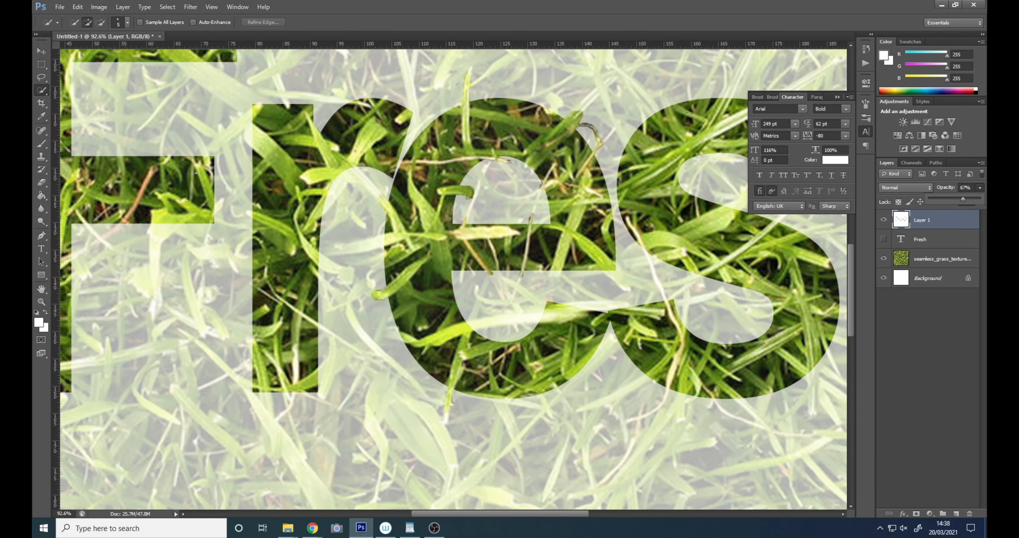
{"action": "left_click", "coordinate": [42, 182]}
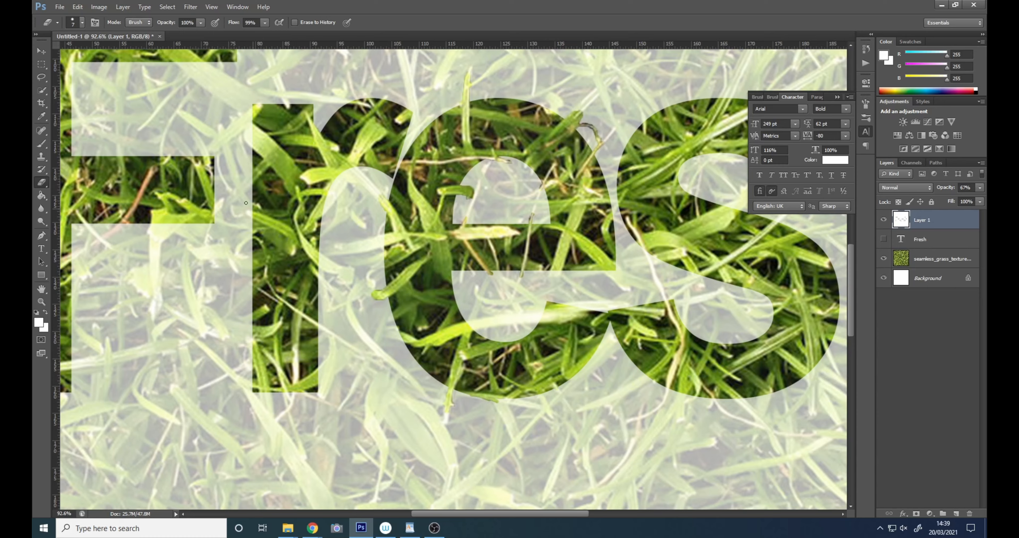
{"action": "left_click", "coordinate": [83, 23]}
{"action": "left_click", "coordinate": [60, 97]}
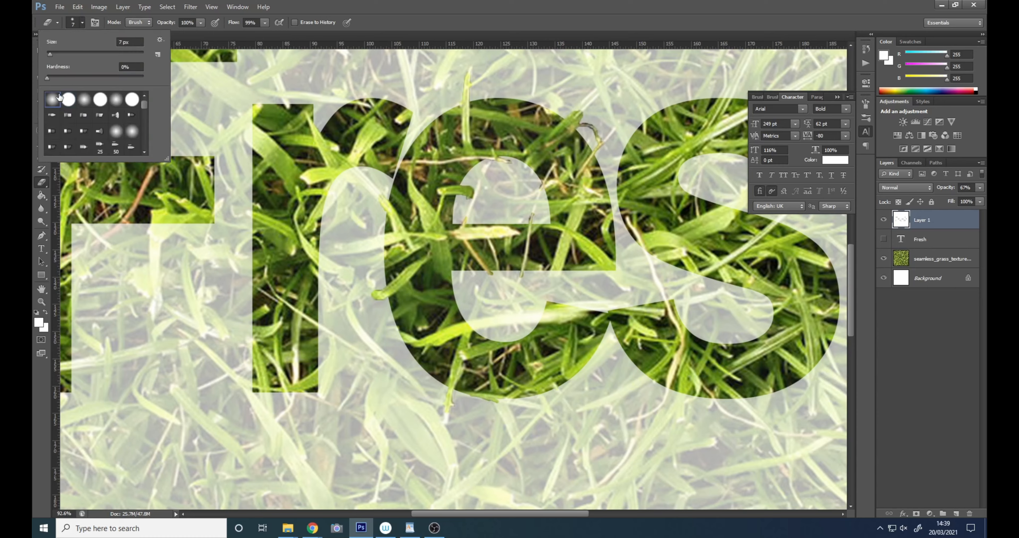
{"action": "left_click", "coordinate": [82, 23]}
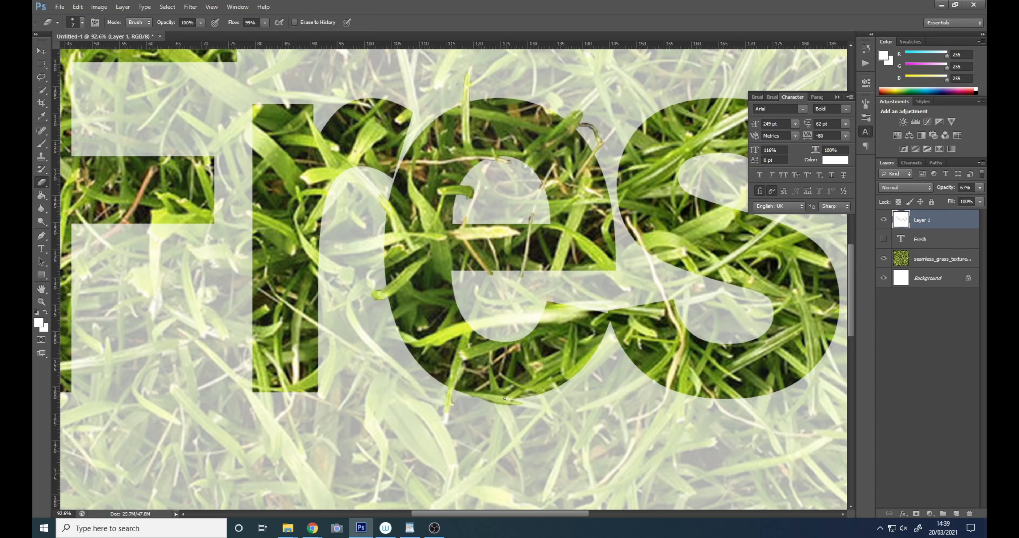
{"action": "left_click", "coordinate": [866, 62]}
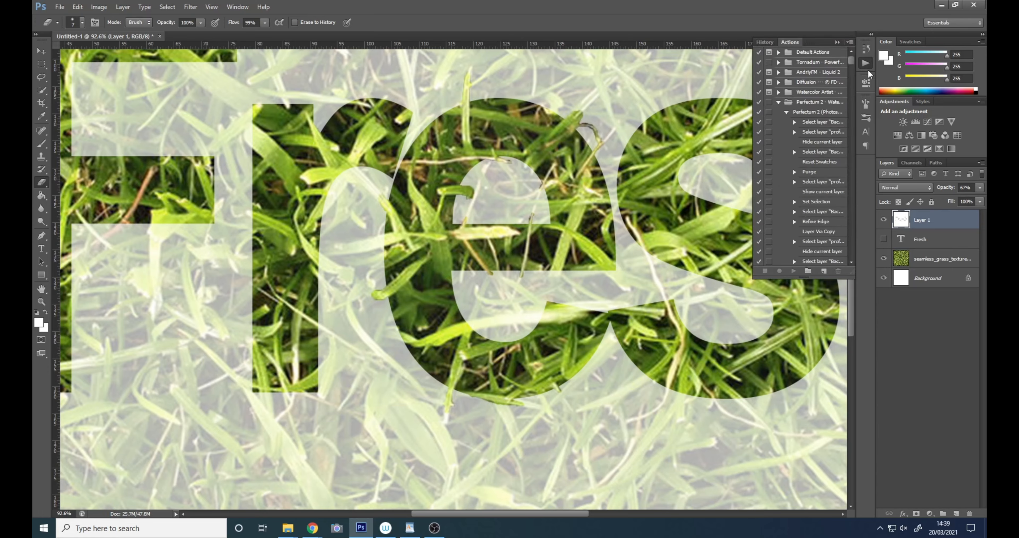
{"action": "left_click", "coordinate": [866, 103]}
{"action": "left_click", "coordinate": [865, 103]}
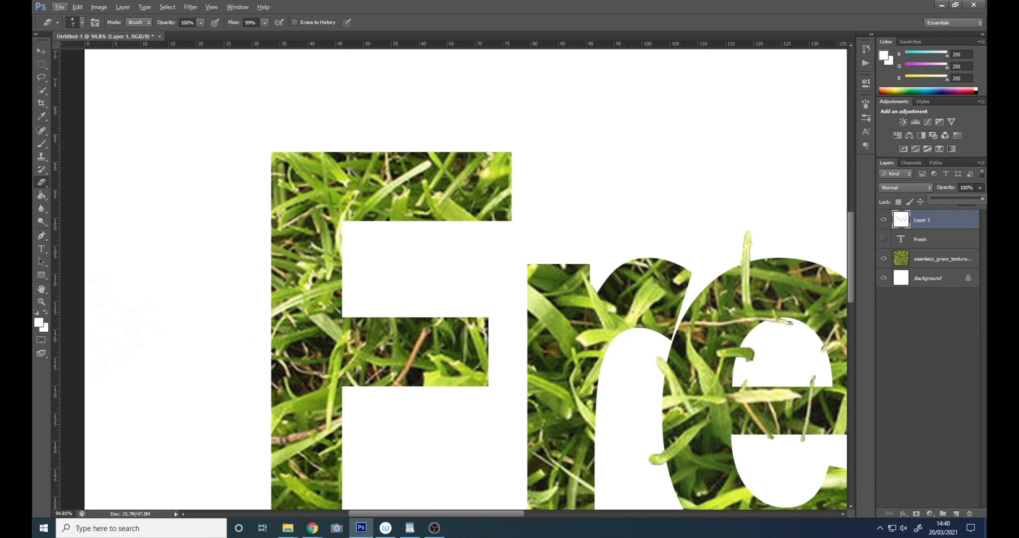
Step: Erase Layer 1 with a 10 px brush along the inner edges of the "F", between and below its arms, following the grass blades
{"action": "left_click_drag", "start_coordinate": [358, 224], "coordinate": [345, 263]}
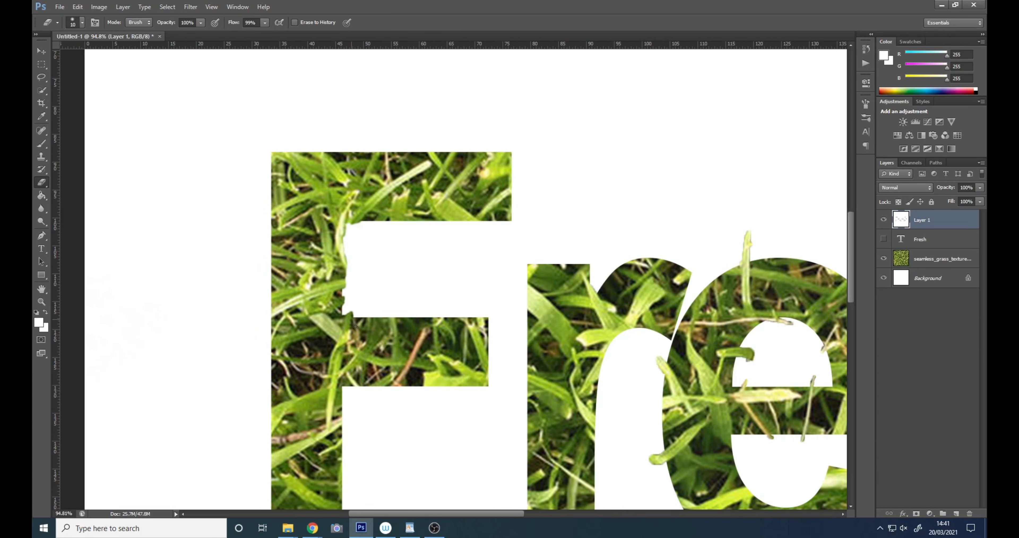
{"action": "mouse_move", "coordinate": [355, 326]}
{"action": "left_mouse_down"}
{"action": "mouse_move", "coordinate": [407, 316]}
{"action": "mouse_move", "coordinate": [490, 389]}
{"action": "mouse_move", "coordinate": [343, 397]}
{"action": "left_mouse_up"}
{"action": "mouse_move", "coordinate": [431, 315]}
{"action": "left_mouse_down"}
{"action": "mouse_move", "coordinate": [479, 317]}
{"action": "mouse_move", "coordinate": [490, 348]}
{"action": "left_mouse_up"}
{"action": "left_click_drag", "start_coordinate": [425, 388], "coordinate": [482, 388]}
{"action": "left_click_drag", "start_coordinate": [343, 420], "coordinate": [343, 475]}
{"action": "left_click_drag", "start_coordinate": [374, 225], "coordinate": [481, 223]}
Step: Erase the white along the top edge, outer left side and rest of the stem of the "F" to give it a ragged grass outline
{"action": "mouse_move", "coordinate": [513, 220]}
{"action": "left_mouse_down"}
{"action": "mouse_move", "coordinate": [514, 203]}
{"action": "mouse_move", "coordinate": [476, 150]}
{"action": "left_mouse_up"}
{"action": "left_click_drag", "start_coordinate": [318, 151], "coordinate": [271, 164]}
{"action": "mouse_move", "coordinate": [298, 151]}
{"action": "left_mouse_down"}
{"action": "mouse_move", "coordinate": [325, 151]}
{"action": "mouse_move", "coordinate": [271, 251]}
{"action": "mouse_move", "coordinate": [272, 305]}
{"action": "left_mouse_up"}
{"action": "left_click_drag", "start_coordinate": [329, 293], "coordinate": [341, 177]}
{"action": "mouse_move", "coordinate": [354, 422]}
{"action": "left_mouse_down"}
{"action": "mouse_move", "coordinate": [326, 446]}
{"action": "mouse_move", "coordinate": [279, 434]}
{"action": "mouse_move", "coordinate": [280, 322]}
{"action": "left_mouse_up"}
{"action": "left_click_drag", "start_coordinate": [279, 322], "coordinate": [291, 384]}
{"action": "left_click_drag", "start_coordinate": [292, 306], "coordinate": [292, 255]}
{"action": "left_click_drag", "start_coordinate": [291, 255], "coordinate": [292, 341]}
{"action": "left_click_drag", "start_coordinate": [400, 183], "coordinate": [462, 182]}
{"action": "left_click_drag", "start_coordinate": [475, 356], "coordinate": [392, 185]}
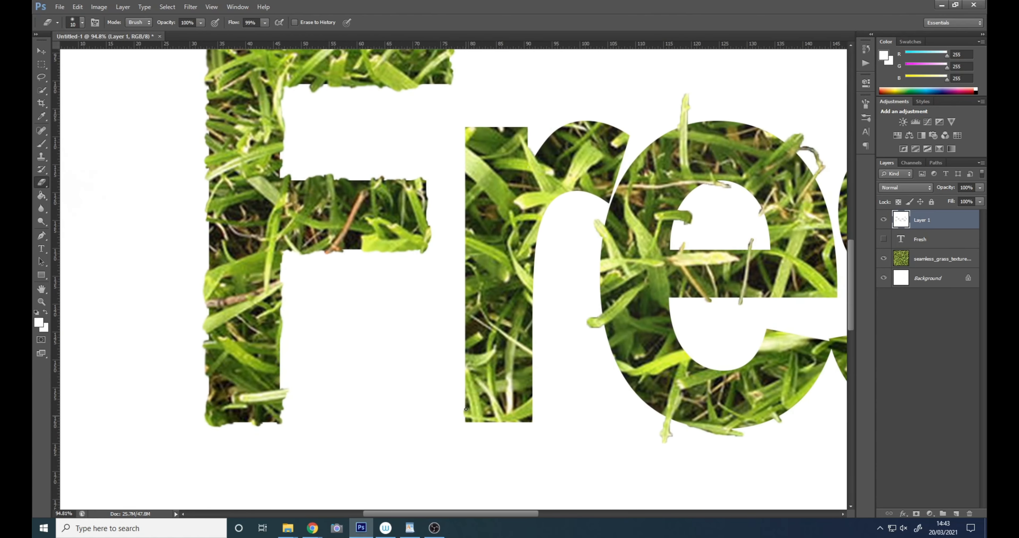
Step: Erase the white along both sides, the top and the base of the "r" stem so blades stick out
{"action": "left_click_drag", "start_coordinate": [466, 409], "coordinate": [463, 342]}
{"action": "mouse_move", "coordinate": [463, 297]}
{"action": "left_mouse_down"}
{"action": "mouse_move", "coordinate": [478, 322]}
{"action": "mouse_move", "coordinate": [464, 234]}
{"action": "left_mouse_up"}
{"action": "left_click_drag", "start_coordinate": [534, 305], "coordinate": [534, 280]}
{"action": "left_click_drag", "start_coordinate": [464, 172], "coordinate": [464, 145]}
{"action": "mouse_move", "coordinate": [465, 143]}
{"action": "left_mouse_down"}
{"action": "mouse_move", "coordinate": [480, 125]}
{"action": "mouse_move", "coordinate": [530, 146]}
{"action": "left_mouse_up"}
{"action": "left_click_drag", "start_coordinate": [464, 196], "coordinate": [467, 233]}
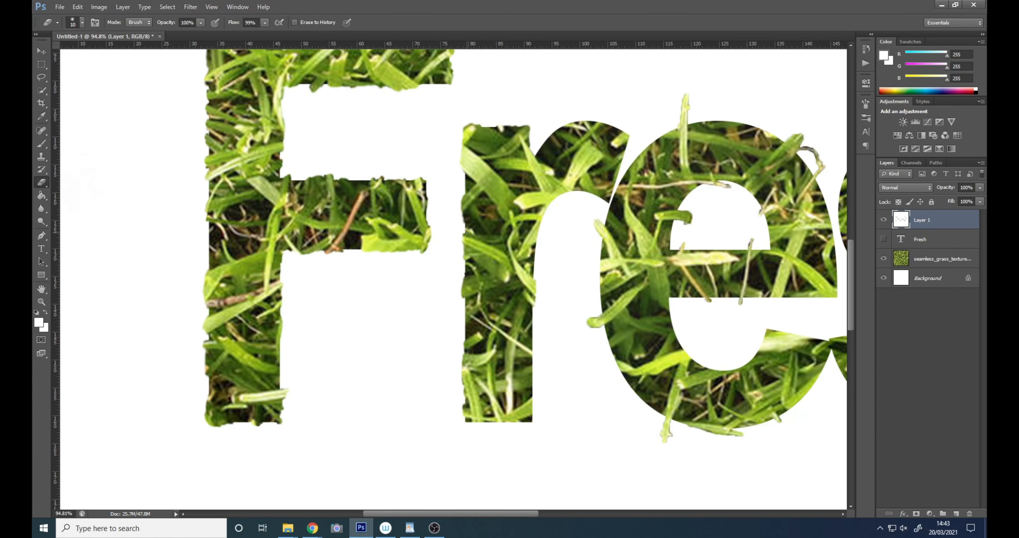
{"action": "left_click_drag", "start_coordinate": [533, 351], "coordinate": [534, 361]}
{"action": "left_click_drag", "start_coordinate": [534, 415], "coordinate": [534, 364]}
{"action": "left_click_drag", "start_coordinate": [520, 423], "coordinate": [475, 423]}
Step: Erase the white around the curved arm of the "r" and along its inner edge to roughen the outline
{"action": "left_click_drag", "start_coordinate": [562, 124], "coordinate": [603, 122]}
{"action": "mouse_move", "coordinate": [629, 134]}
{"action": "left_mouse_down"}
{"action": "mouse_move", "coordinate": [619, 177]}
{"action": "mouse_move", "coordinate": [539, 225]}
{"action": "left_mouse_up"}
{"action": "left_click_drag", "start_coordinate": [534, 279], "coordinate": [535, 244]}
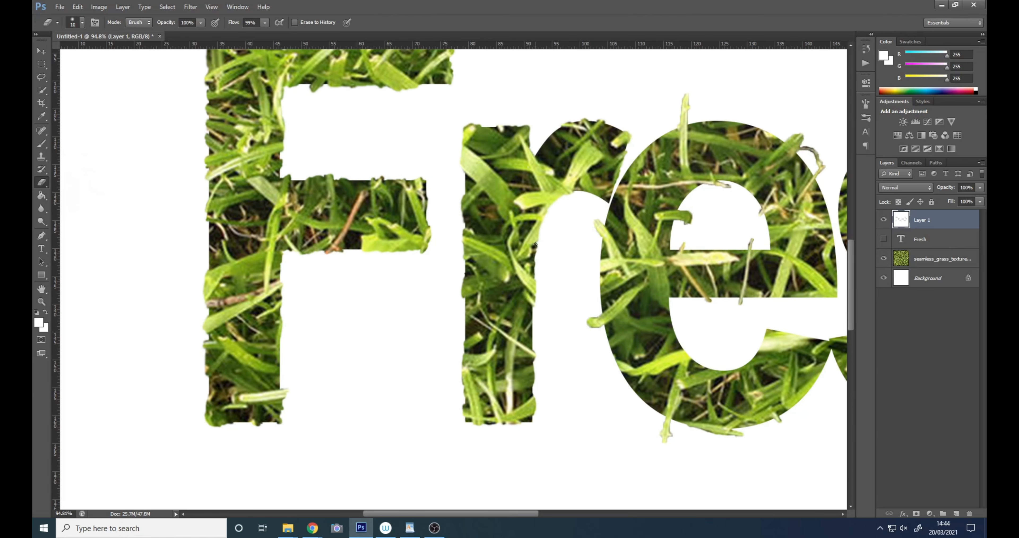
{"action": "left_click_drag", "start_coordinate": [534, 306], "coordinate": [534, 351]}
{"action": "left_click_drag", "start_coordinate": [581, 193], "coordinate": [602, 200]}
{"action": "left_click_drag", "start_coordinate": [552, 133], "coordinate": [615, 125]}
Step: Erase the white around the outer edge and openings of the "e" and the neighbouring edges of the "s" to reveal blades
{"action": "left_click_drag", "start_coordinate": [624, 173], "coordinate": [676, 126]}
{"action": "left_click_drag", "start_coordinate": [672, 308], "coordinate": [674, 296]}
{"action": "left_click_drag", "start_coordinate": [683, 349], "coordinate": [693, 357]}
{"action": "left_click_drag", "start_coordinate": [611, 304], "coordinate": [469, 301]}
{"action": "mouse_move", "coordinate": [669, 331]}
{"action": "left_mouse_down"}
{"action": "mouse_move", "coordinate": [632, 322]}
{"action": "mouse_move", "coordinate": [695, 269]}
{"action": "left_mouse_up"}
{"action": "left_click_drag", "start_coordinate": [691, 238], "coordinate": [692, 208]}
{"action": "left_click_drag", "start_coordinate": [683, 195], "coordinate": [714, 145]}
{"action": "left_click_drag", "start_coordinate": [779, 302], "coordinate": [722, 265]}
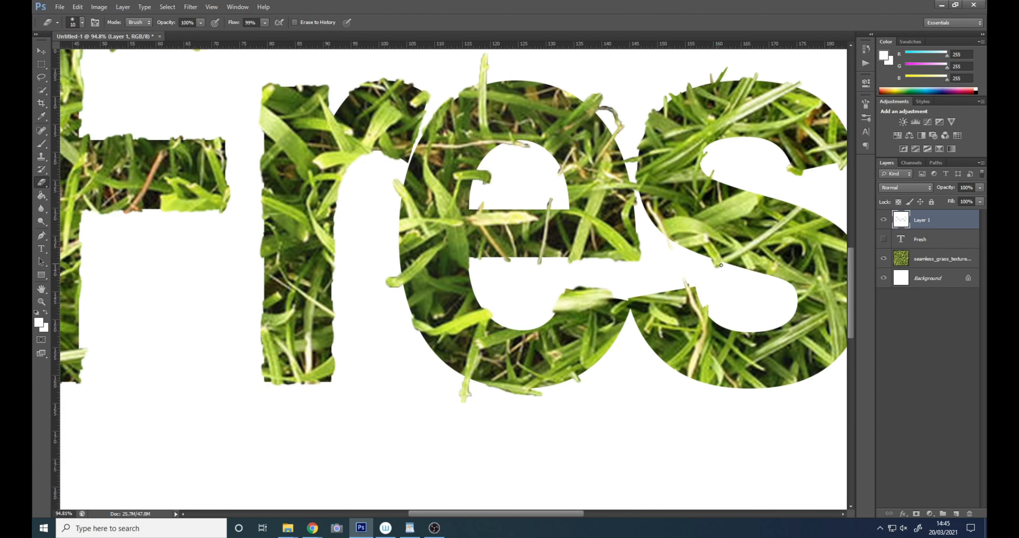
Step: Erase the white along the lower edges of the "e" and "s" and around the curves of the "s"
{"action": "left_click_drag", "start_coordinate": [654, 293], "coordinate": [629, 298]}
{"action": "left_click_drag", "start_coordinate": [590, 368], "coordinate": [628, 322]}
{"action": "left_click_drag", "start_coordinate": [664, 364], "coordinate": [674, 371]}
{"action": "left_click_drag", "start_coordinate": [687, 379], "coordinate": [794, 384]}
{"action": "left_click_drag", "start_coordinate": [789, 384], "coordinate": [683, 370]}
{"action": "left_click_drag", "start_coordinate": [647, 176], "coordinate": [657, 180]}
{"action": "left_click_drag", "start_coordinate": [610, 126], "coordinate": [659, 127]}
{"action": "left_click_drag", "start_coordinate": [697, 156], "coordinate": [704, 161]}
{"action": "mouse_move", "coordinate": [719, 204]}
{"action": "left_mouse_down"}
{"action": "mouse_move", "coordinate": [732, 208]}
{"action": "mouse_move", "coordinate": [710, 178]}
{"action": "left_mouse_up"}
{"action": "left_click_drag", "start_coordinate": [728, 359], "coordinate": [760, 247]}
Step: Erase the white along the stem, arch and right leg of the "h" to give it a ragged grass outline
{"action": "left_click_drag", "start_coordinate": [299, 154], "coordinate": [301, 164]}
{"action": "left_click_drag", "start_coordinate": [292, 209], "coordinate": [292, 242]}
{"action": "left_click_drag", "start_coordinate": [636, 252], "coordinate": [390, 250]}
{"action": "mouse_move", "coordinate": [603, 312]}
{"action": "left_mouse_down"}
{"action": "mouse_move", "coordinate": [602, 356]}
{"action": "mouse_move", "coordinate": [555, 368]}
{"action": "left_mouse_up"}
{"action": "mouse_move", "coordinate": [531, 336]}
{"action": "left_mouse_down"}
{"action": "mouse_move", "coordinate": [531, 186]}
{"action": "mouse_move", "coordinate": [508, 338]}
{"action": "left_mouse_up"}
{"action": "mouse_move", "coordinate": [508, 328]}
{"action": "left_mouse_down"}
{"action": "mouse_move", "coordinate": [507, 123]}
{"action": "mouse_move", "coordinate": [577, 189]}
{"action": "left_mouse_up"}
{"action": "mouse_move", "coordinate": [577, 255]}
{"action": "left_mouse_down"}
{"action": "mouse_move", "coordinate": [687, 224]}
{"action": "mouse_move", "coordinate": [743, 405]}
{"action": "left_mouse_up"}
{"action": "mouse_move", "coordinate": [583, 314]}
{"action": "left_mouse_down"}
{"action": "mouse_move", "coordinate": [663, 290]}
{"action": "mouse_move", "coordinate": [586, 219]}
{"action": "left_mouse_up"}
{"action": "left_click_drag", "start_coordinate": [563, 317], "coordinate": [568, 219]}
{"action": "left_click_drag", "start_coordinate": [651, 189], "coordinate": [657, 240]}
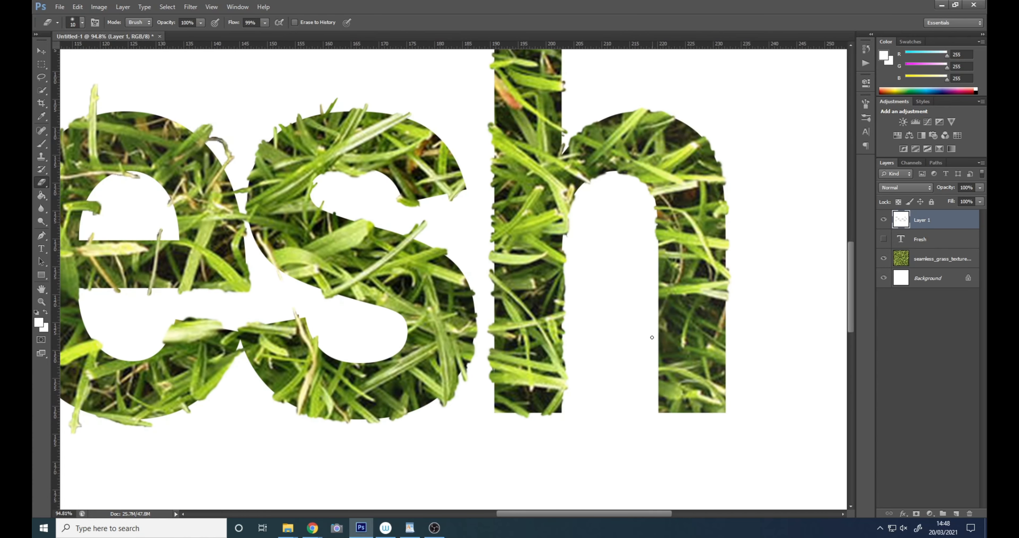
{"action": "mouse_move", "coordinate": [657, 366]}
{"action": "left_mouse_down"}
{"action": "mouse_move", "coordinate": [701, 415]}
{"action": "mouse_move", "coordinate": [728, 353]}
{"action": "left_mouse_up"}
{"action": "left_click_drag", "start_coordinate": [656, 249], "coordinate": [656, 367]}
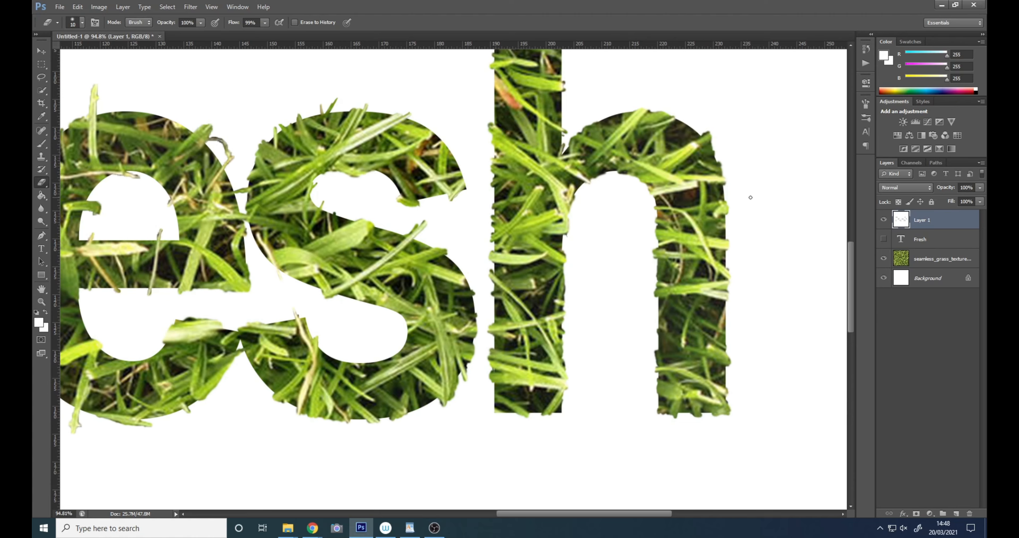
{"action": "scroll", "coordinate": [455, 162], "scroll_direction": "down", "scroll_amount": 12}
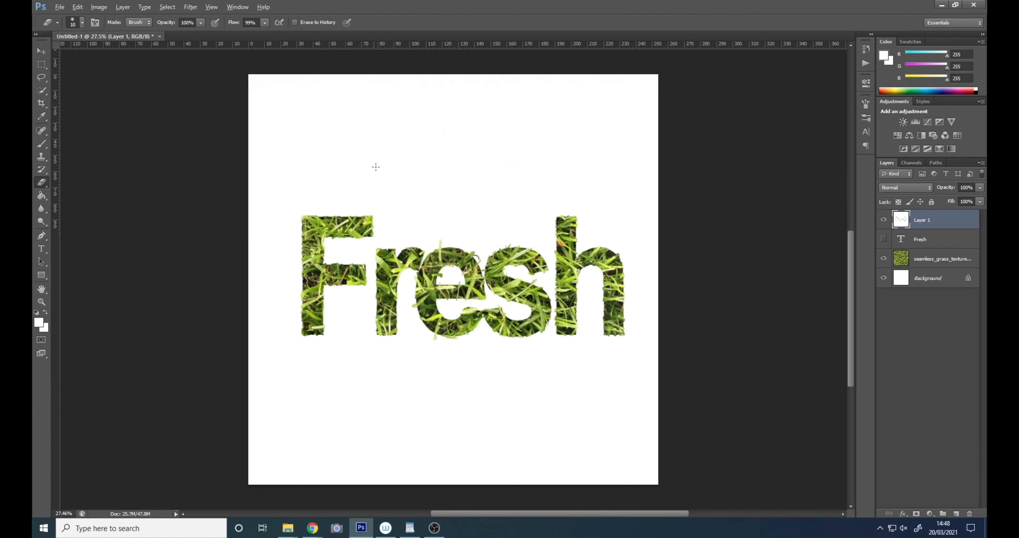
{"action": "scroll", "coordinate": [458, 288], "scroll_direction": "up", "scroll_amount": 5}
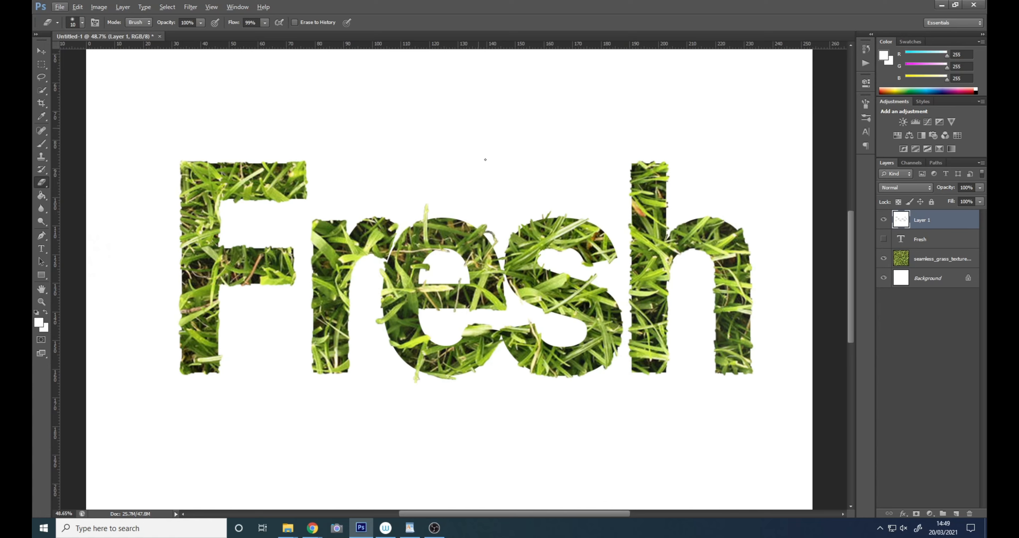
{"action": "left_click", "coordinate": [41, 50]}
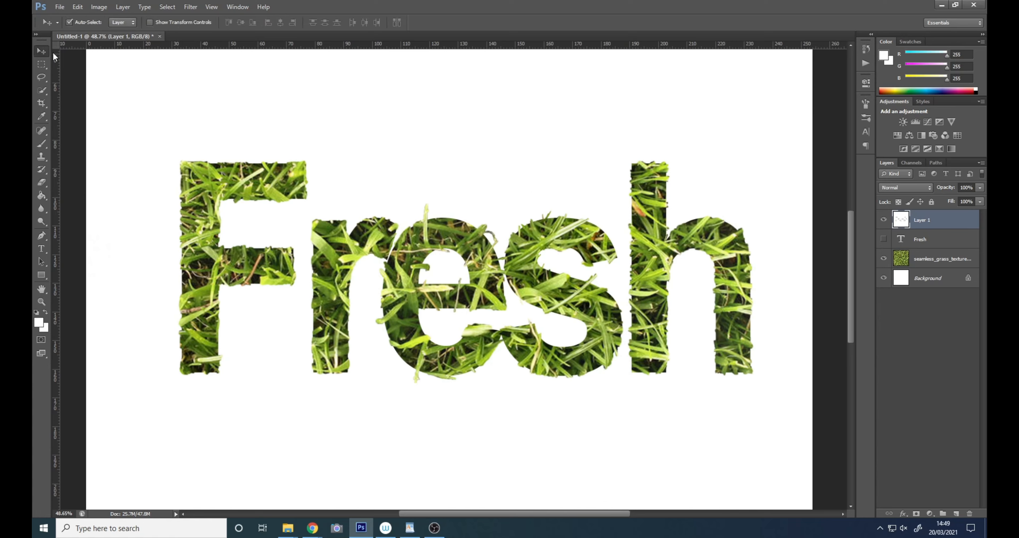
{"action": "mouse_move", "coordinate": [507, 175]}
{"action": "left_mouse_down"}
{"action": "mouse_move", "coordinate": [528, 158]}
{"action": "mouse_move", "coordinate": [508, 107]}
{"action": "mouse_move", "coordinate": [494, 151]}
{"action": "mouse_move", "coordinate": [522, 228]}
{"action": "mouse_move", "coordinate": [552, 200]}
{"action": "mouse_move", "coordinate": [469, 138]}
{"action": "mouse_move", "coordinate": [504, 168]}
{"action": "left_mouse_up"}
Step: Apply a Hue/Saturation adjustment to the seamless grass texture layer with hue +10 and saturation +23
{"action": "left_click", "coordinate": [925, 261]}
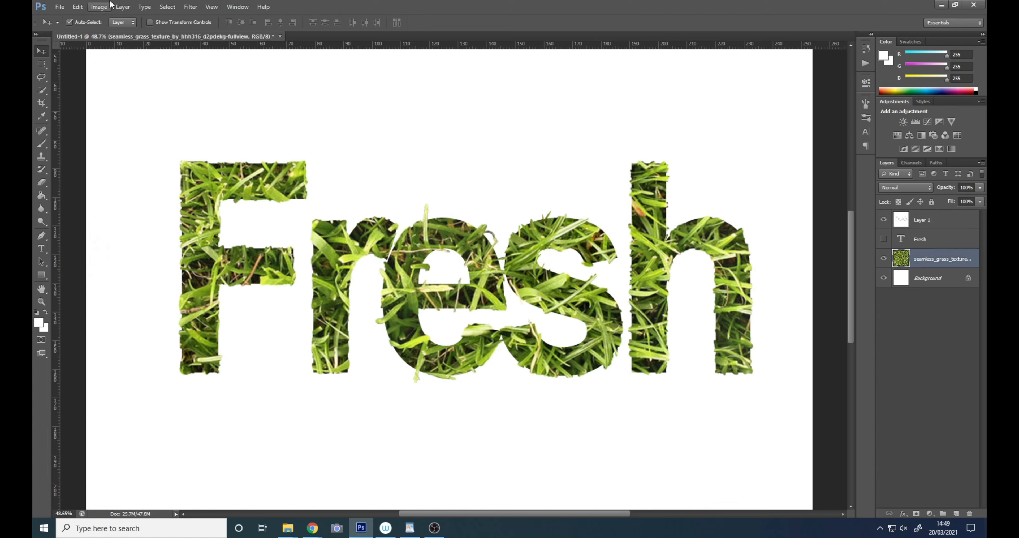
{"action": "left_click", "coordinate": [99, 7]}
{"action": "mouse_move", "coordinate": [186, 32]}
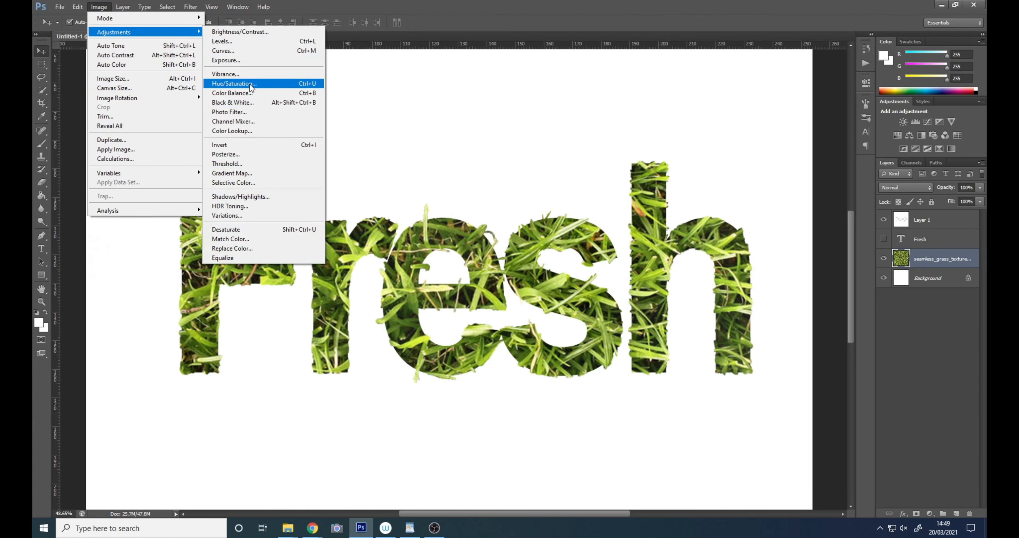
{"action": "left_click", "coordinate": [277, 84]}
{"action": "left_click_drag", "start_coordinate": [720, 373], "coordinate": [729, 396]}
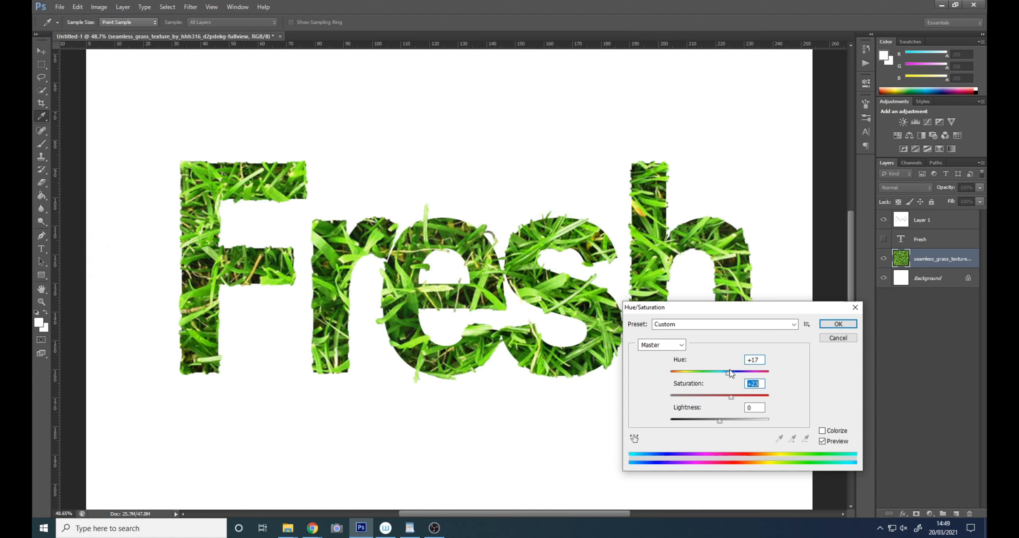
{"action": "left_click_drag", "start_coordinate": [729, 372], "coordinate": [726, 372]}
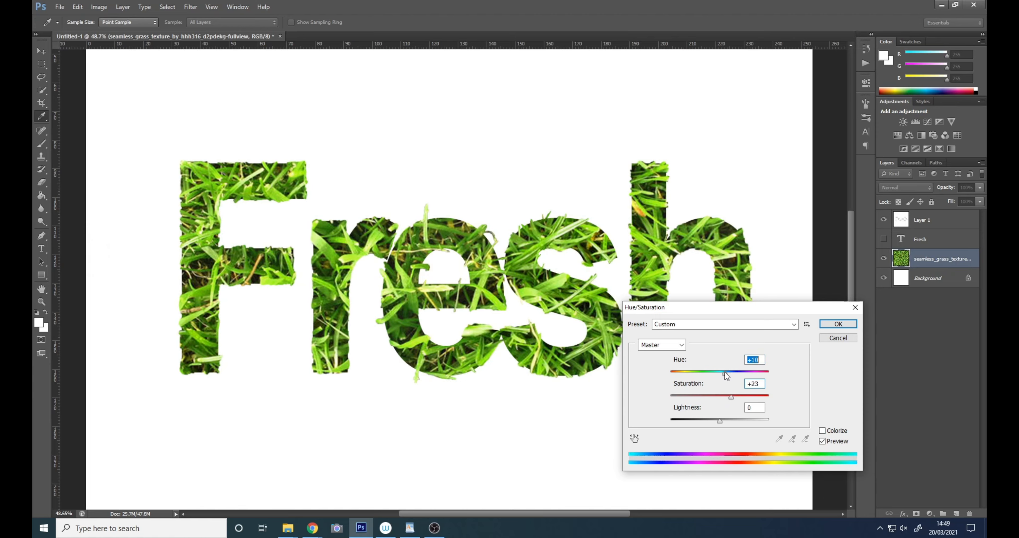
{"action": "left_click", "coordinate": [838, 324]}
{"action": "key", "text": "v"}
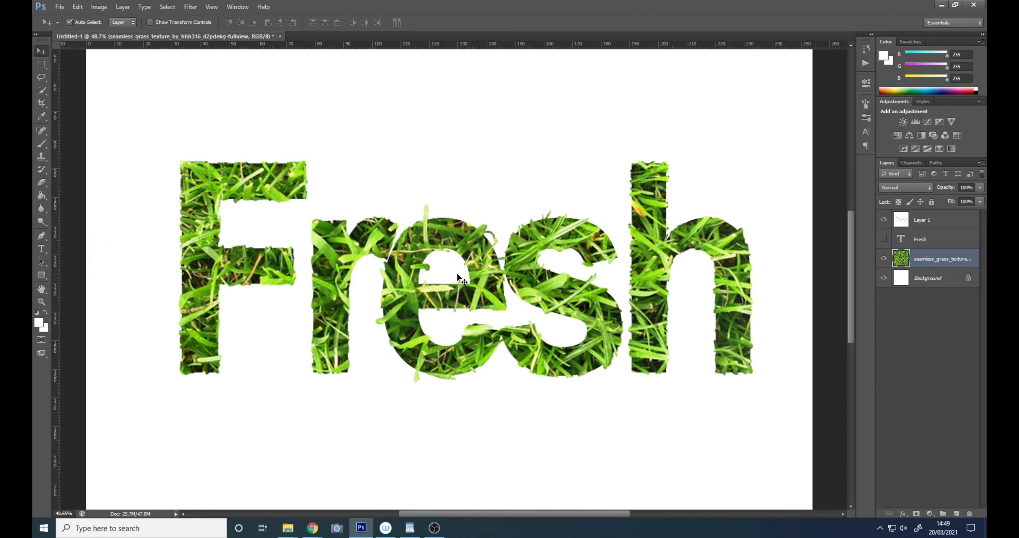
{"action": "scroll", "coordinate": [446, 278], "scroll_direction": "down", "scroll_amount": 5}
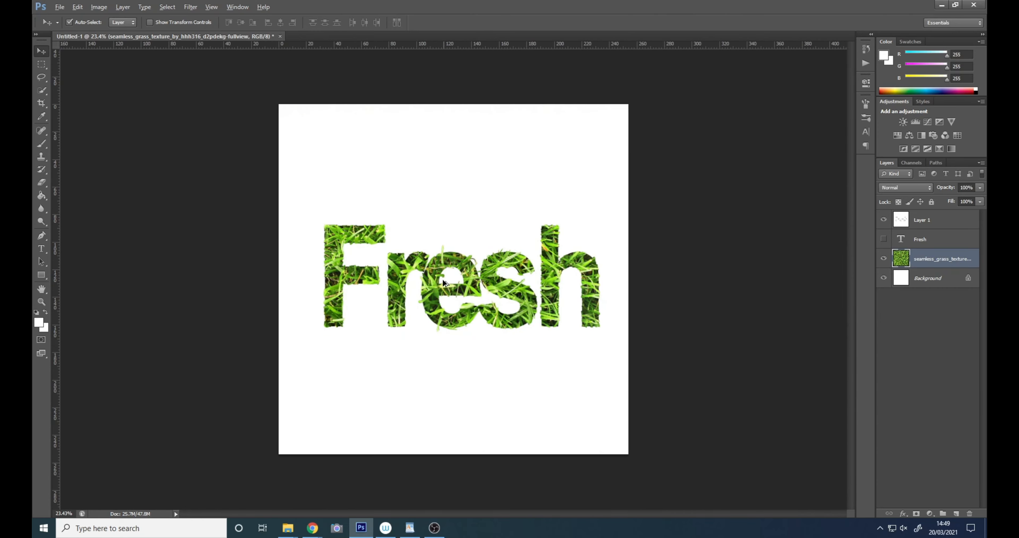
{"action": "scroll", "coordinate": [442, 279], "scroll_direction": "up", "scroll_amount": 2}
{"action": "scroll", "coordinate": [441, 280], "scroll_direction": "up", "scroll_amount": 1}
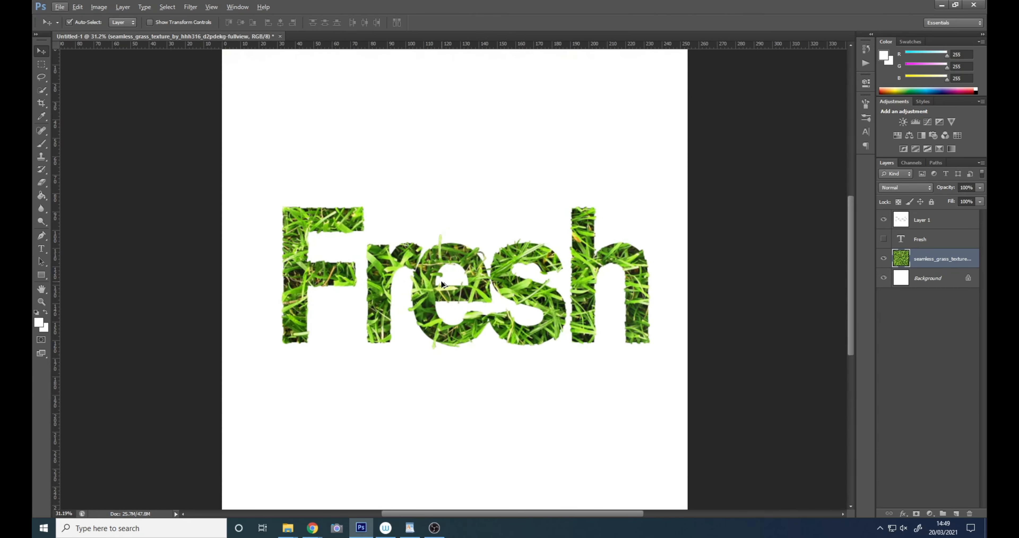